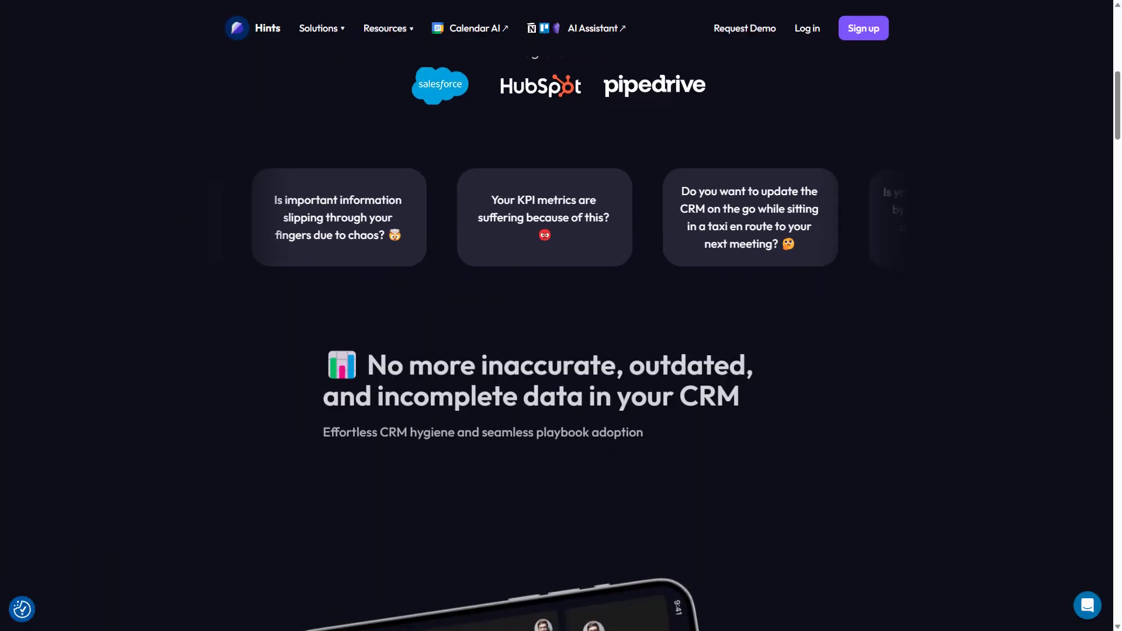
{"action": "scroll", "coordinate": [561, 351], "scroll_direction": "down", "scroll_amount": 2}
{"action": "scroll", "coordinate": [561, 351], "scroll_direction": "down", "scroll_amount": 3}
{"action": "scroll", "coordinate": [561, 351], "scroll_direction": "down", "scroll_amount": 2}
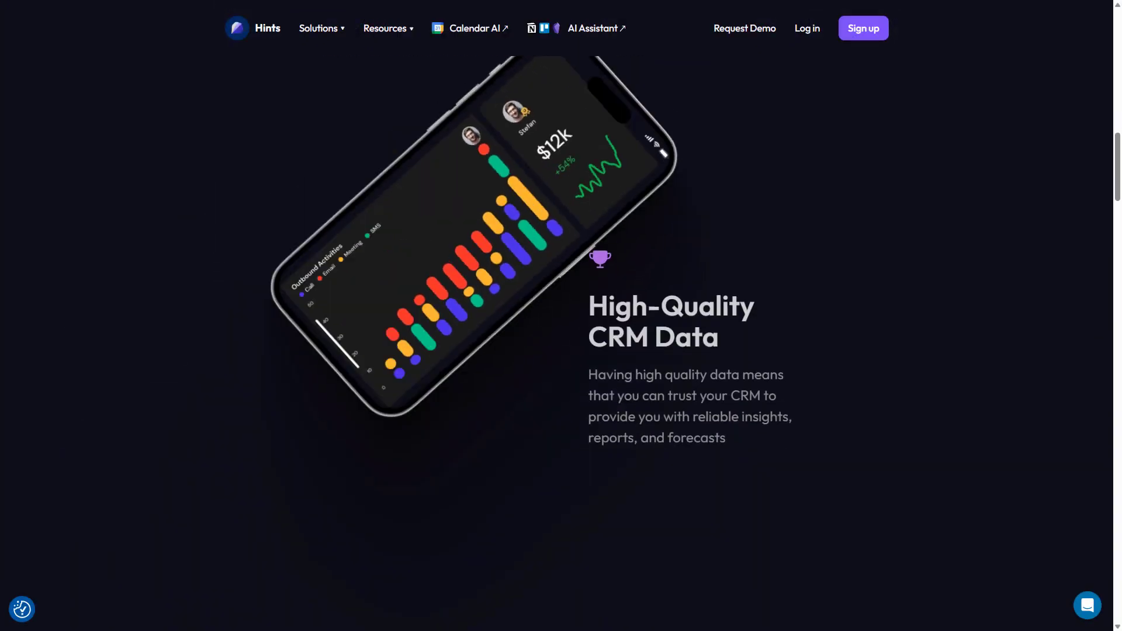
{"action": "scroll", "coordinate": [561, 352], "scroll_direction": "down", "scroll_amount": 2}
{"action": "scroll", "coordinate": [561, 351], "scroll_direction": "down", "scroll_amount": 1}
{"action": "scroll", "coordinate": [561, 351], "scroll_direction": "down", "scroll_amount": 2}
{"action": "scroll", "coordinate": [562, 351], "scroll_direction": "down", "scroll_amount": 2}
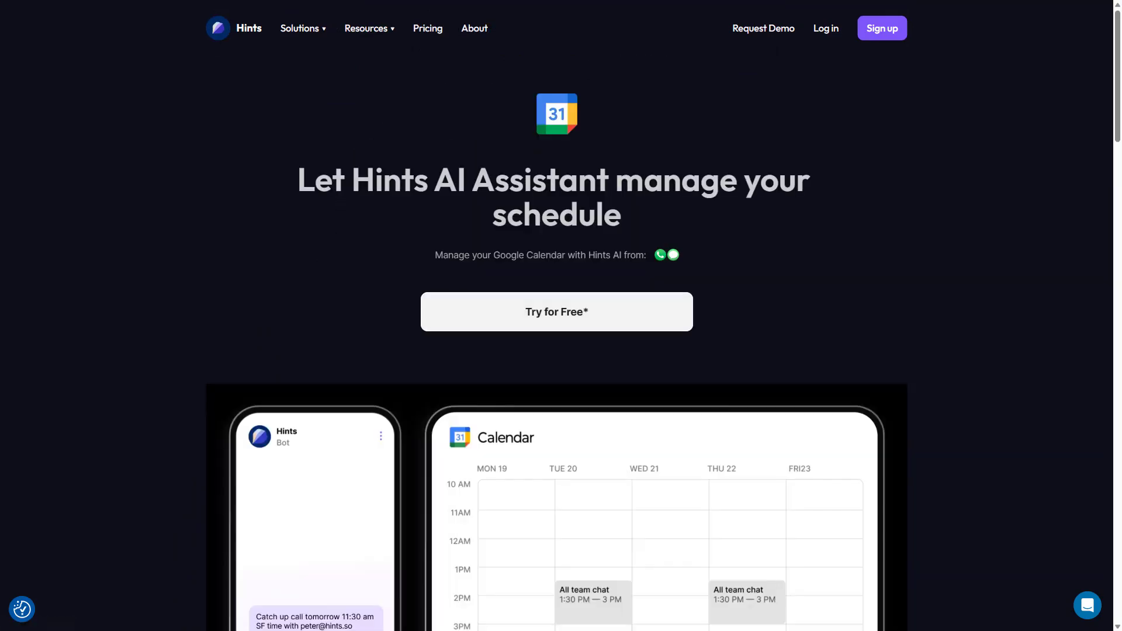
{"action": "scroll", "coordinate": [561, 351], "scroll_direction": "down", "scroll_amount": 3}
{"action": "scroll", "coordinate": [560, 351], "scroll_direction": "down", "scroll_amount": 1}
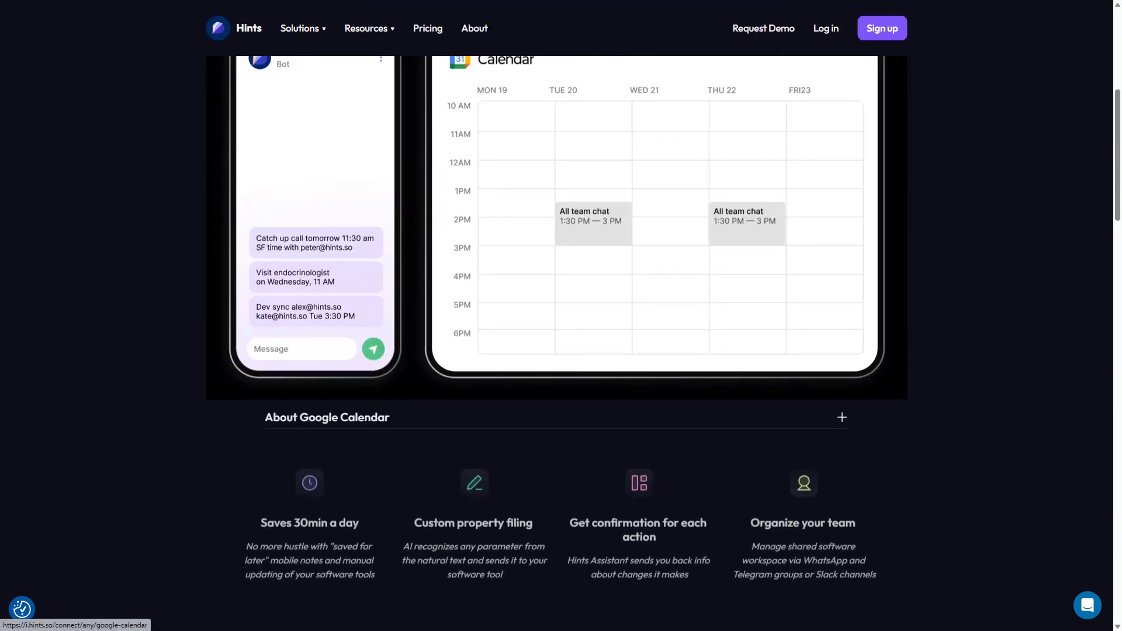
{"action": "scroll", "coordinate": [561, 351], "scroll_direction": "up", "scroll_amount": 1}
{"action": "scroll", "coordinate": [561, 350], "scroll_direction": "up", "scroll_amount": 1}
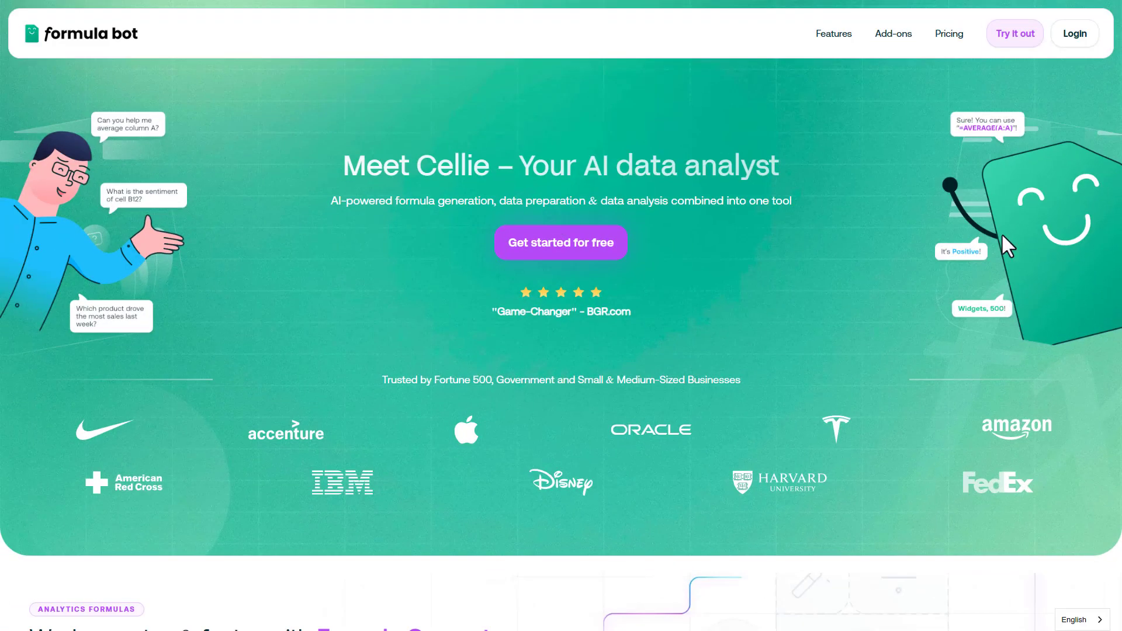
{"action": "scroll", "coordinate": [655, 343], "scroll_direction": "down", "scroll_amount": 5}
{"action": "scroll", "coordinate": [655, 343], "scroll_direction": "down", "scroll_amount": 5}
{"action": "scroll", "coordinate": [655, 343], "scroll_direction": "down", "scroll_amount": 2}
{"action": "scroll", "coordinate": [654, 345], "scroll_direction": "down", "scroll_amount": 5}
{"action": "scroll", "coordinate": [657, 355], "scroll_direction": "down", "scroll_amount": 5}
{"action": "scroll", "coordinate": [658, 355], "scroll_direction": "down", "scroll_amount": 4}
{"action": "scroll", "coordinate": [659, 354], "scroll_direction": "down", "scroll_amount": 5}
{"action": "scroll", "coordinate": [657, 351], "scroll_direction": "down", "scroll_amount": 5}
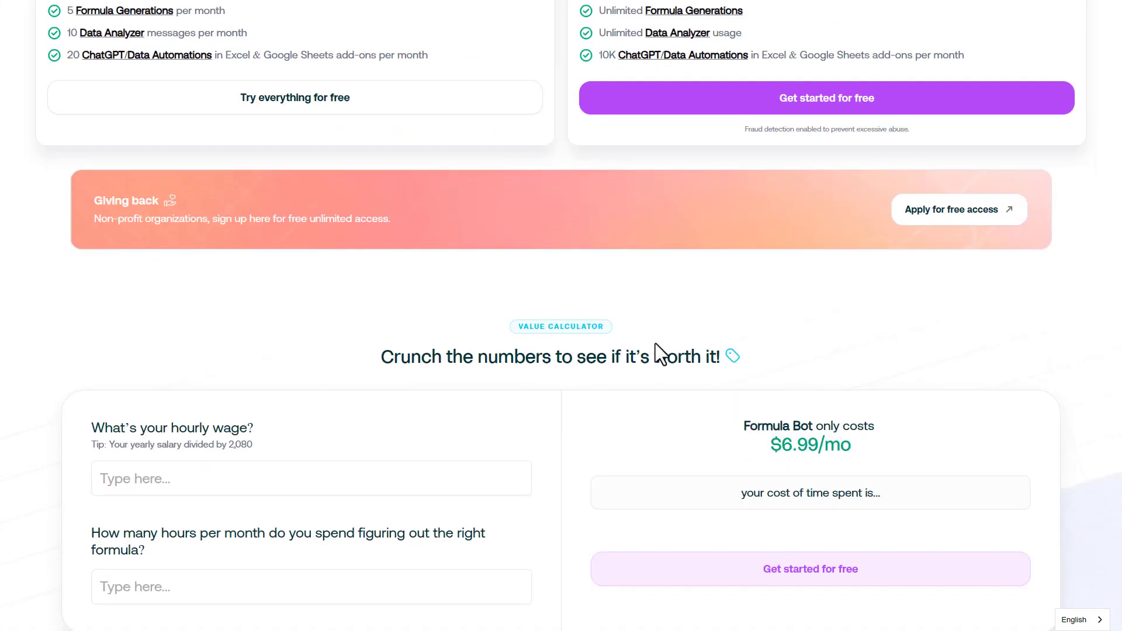
{"action": "scroll", "coordinate": [657, 351], "scroll_direction": "down", "scroll_amount": 5}
{"action": "scroll", "coordinate": [657, 350], "scroll_direction": "down", "scroll_amount": 1}
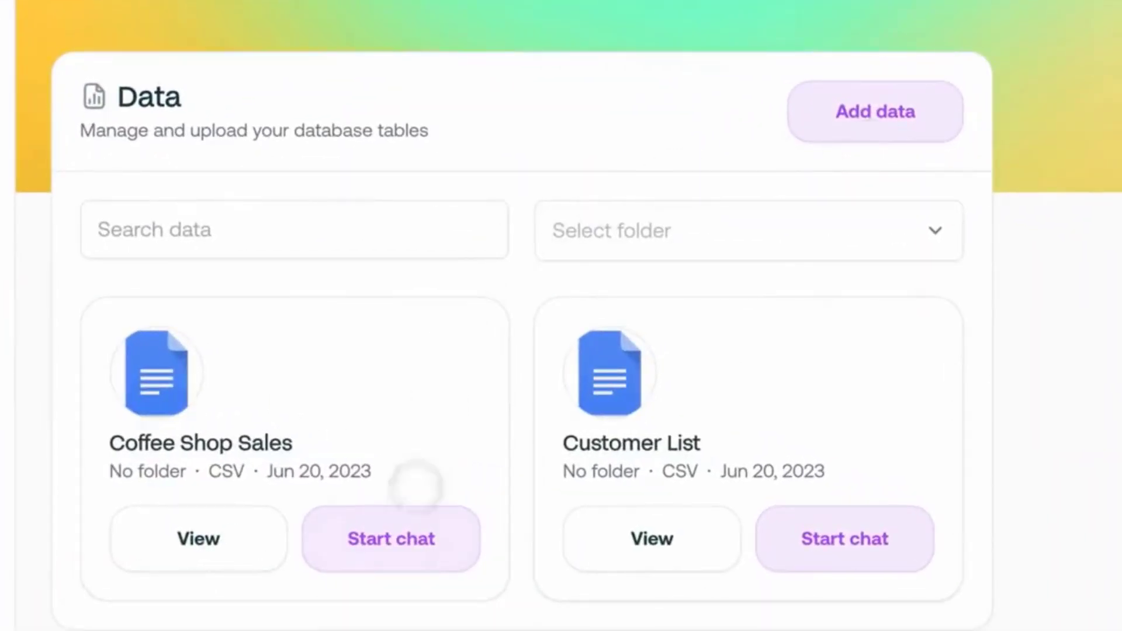
Step: Start and name a new Formula Bot chat on the Coffee Shop Sales table
{"action": "left_click", "coordinate": [405, 535]}
{"action": "left_click", "coordinate": [447, 316]}
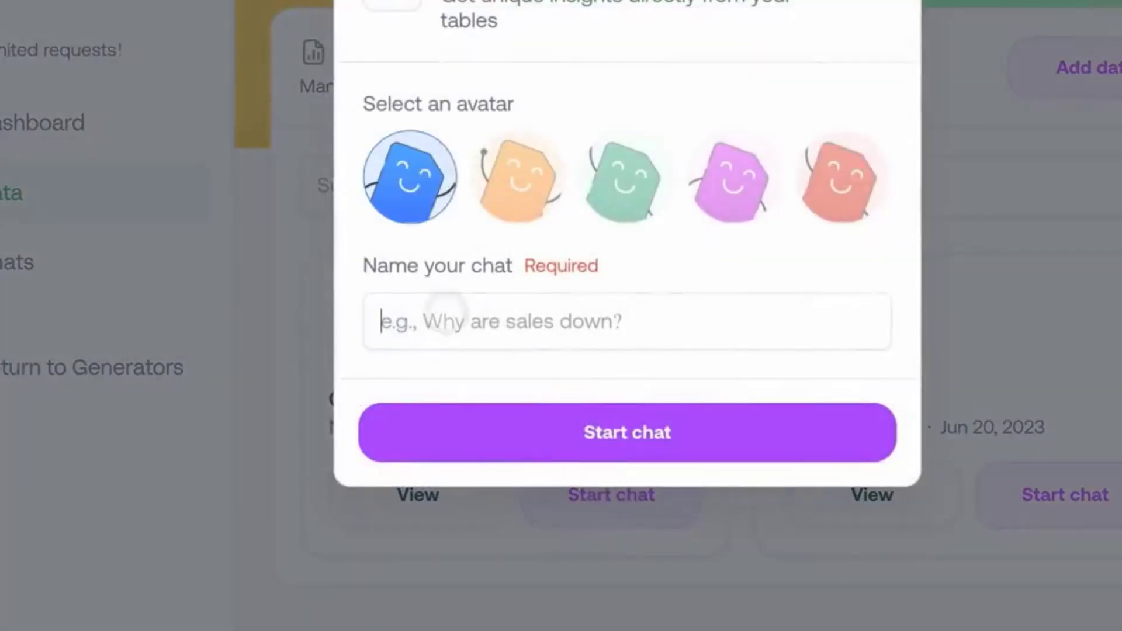
{"action": "type", "text": "Coffee Shop Sales"}
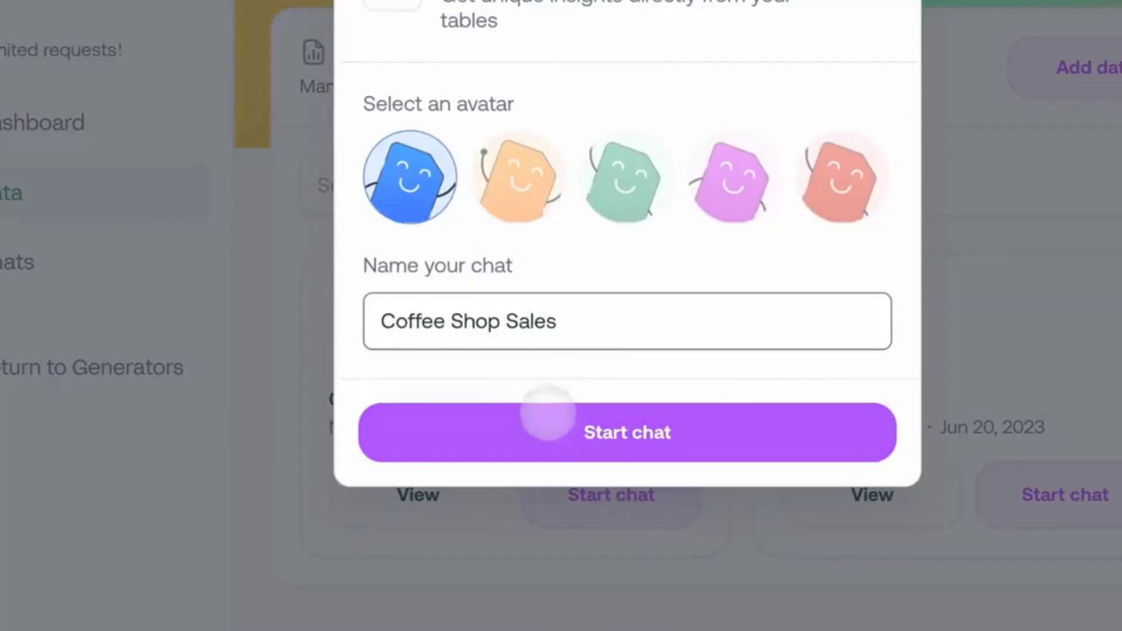
{"action": "left_click", "coordinate": [548, 417]}
Step: With Charts enabled, ask for the top 5 selling products
{"action": "left_click", "coordinate": [546, 561]}
{"action": "type", "text": "What are "}
{"action": "type", "text": "my t"}
{"action": "type", "text": "op 5 selling products?"}
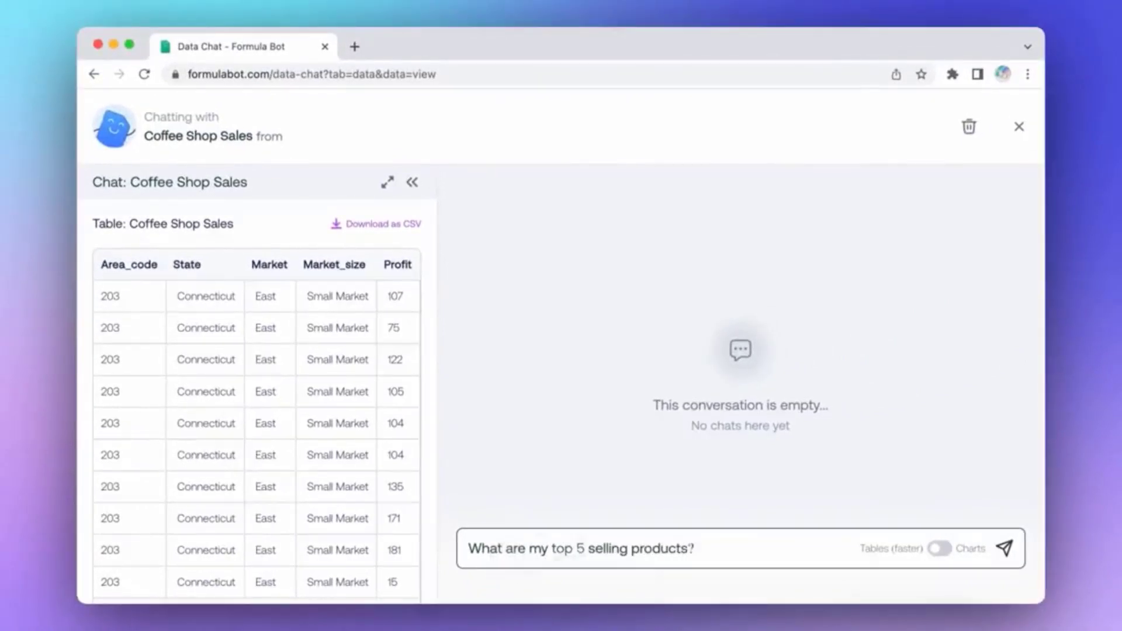
{"action": "left_click", "coordinate": [939, 547]}
{"action": "left_click", "coordinate": [1004, 548]}
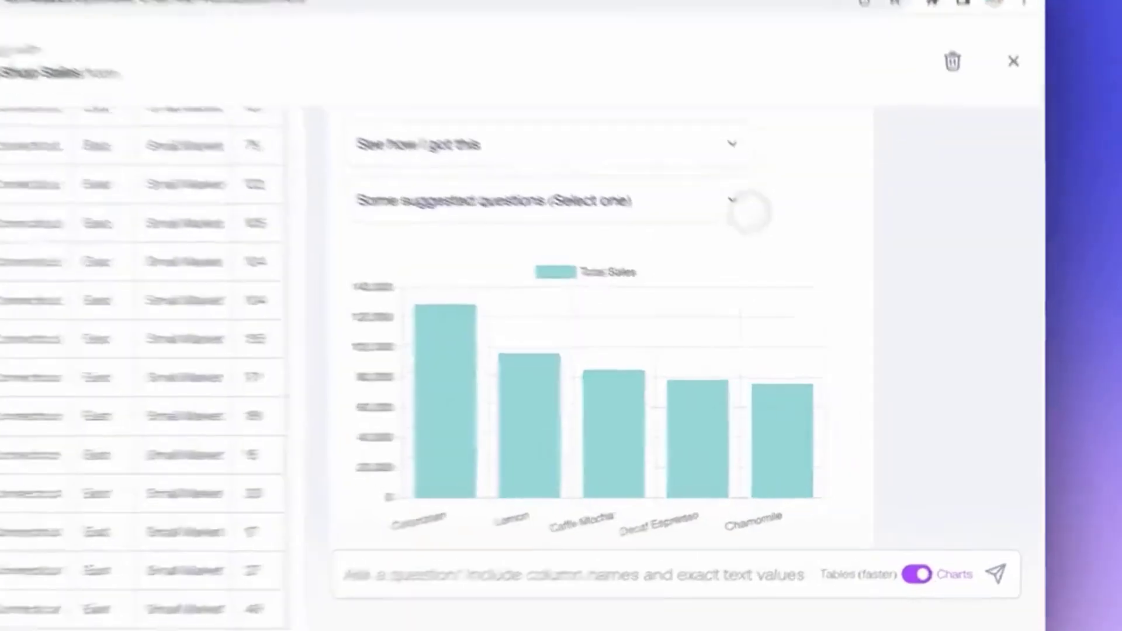
Step: Send the suggested follow-up about the top products' profit margins
{"action": "left_click", "coordinate": [788, 288]}
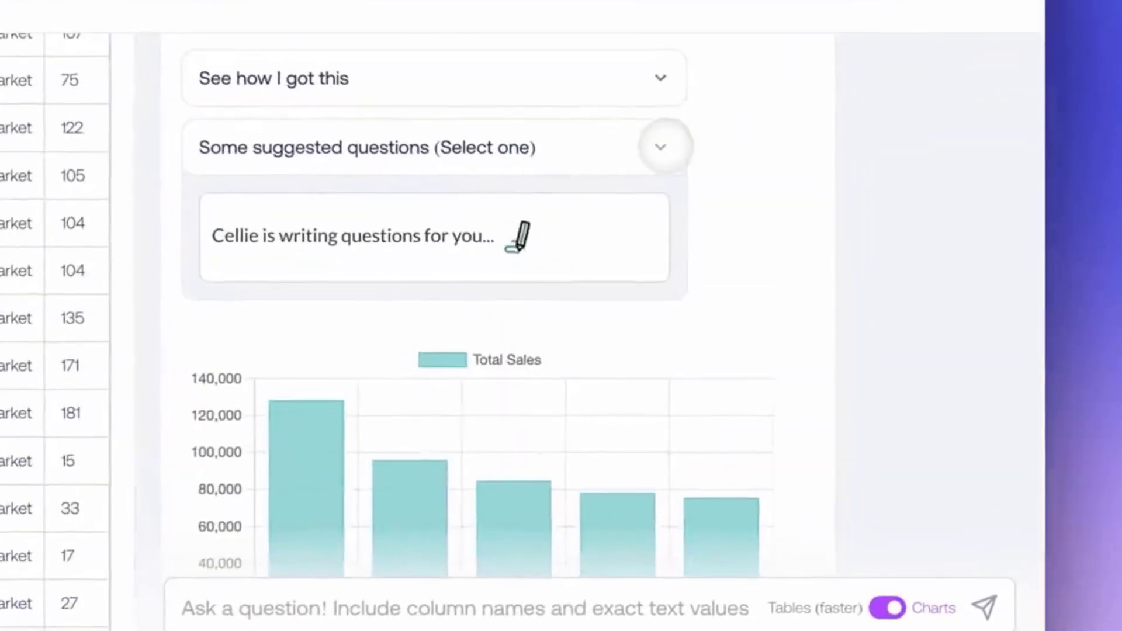
{"action": "left_click", "coordinate": [721, 323]}
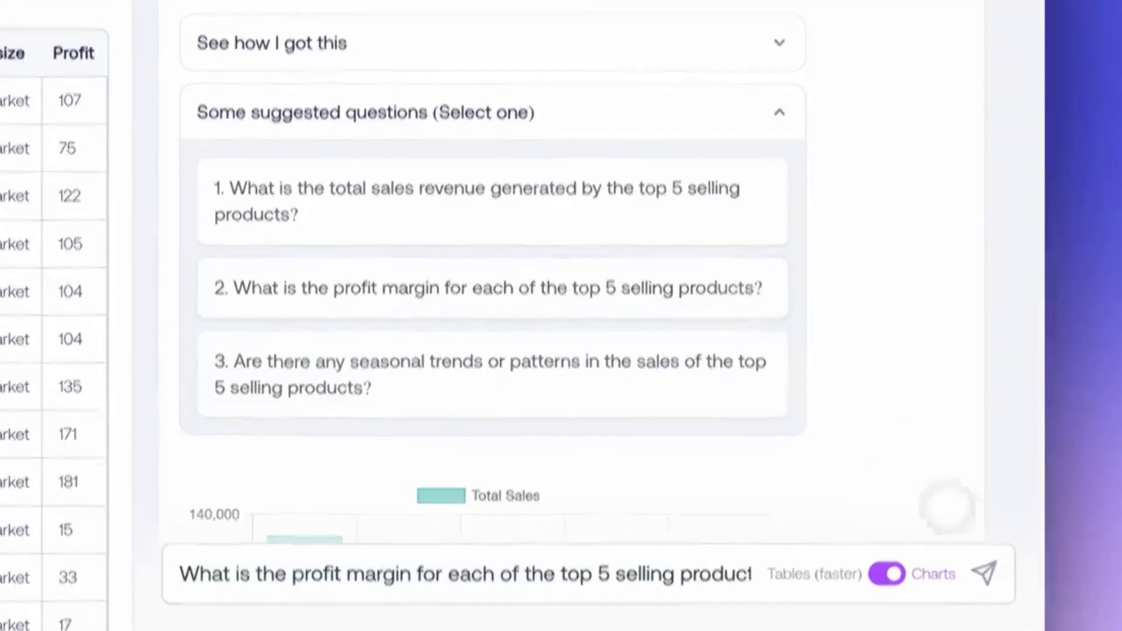
{"action": "left_click", "coordinate": [983, 559]}
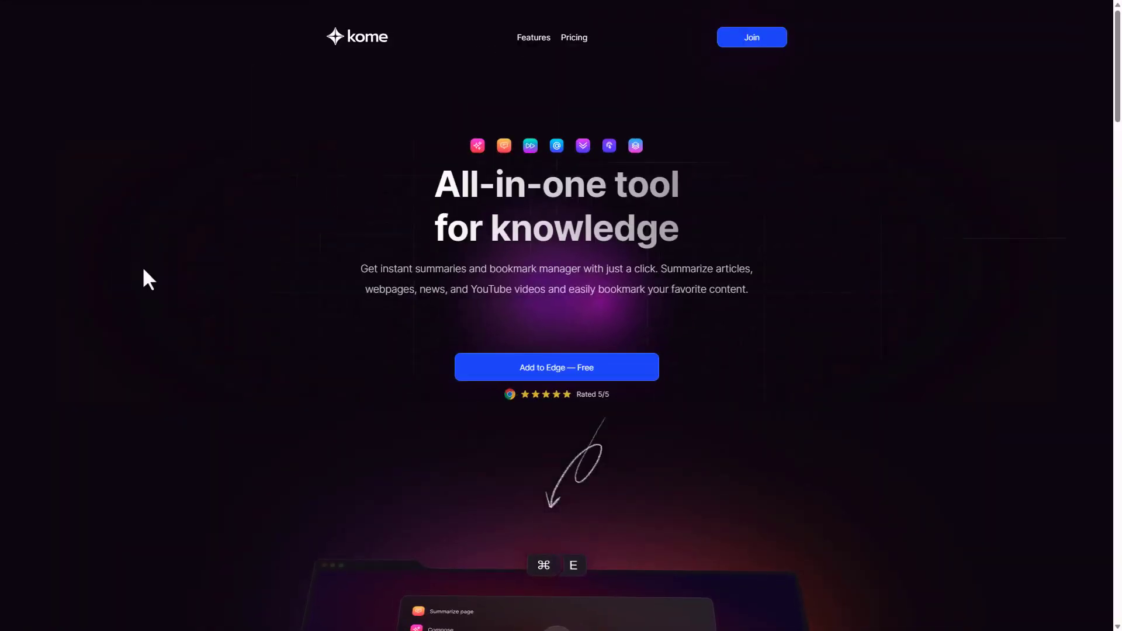
{"action": "scroll", "coordinate": [347, 426], "scroll_direction": "down", "scroll_amount": 2}
{"action": "scroll", "coordinate": [348, 426], "scroll_direction": "down", "scroll_amount": 2}
{"action": "scroll", "coordinate": [347, 426], "scroll_direction": "down", "scroll_amount": 3}
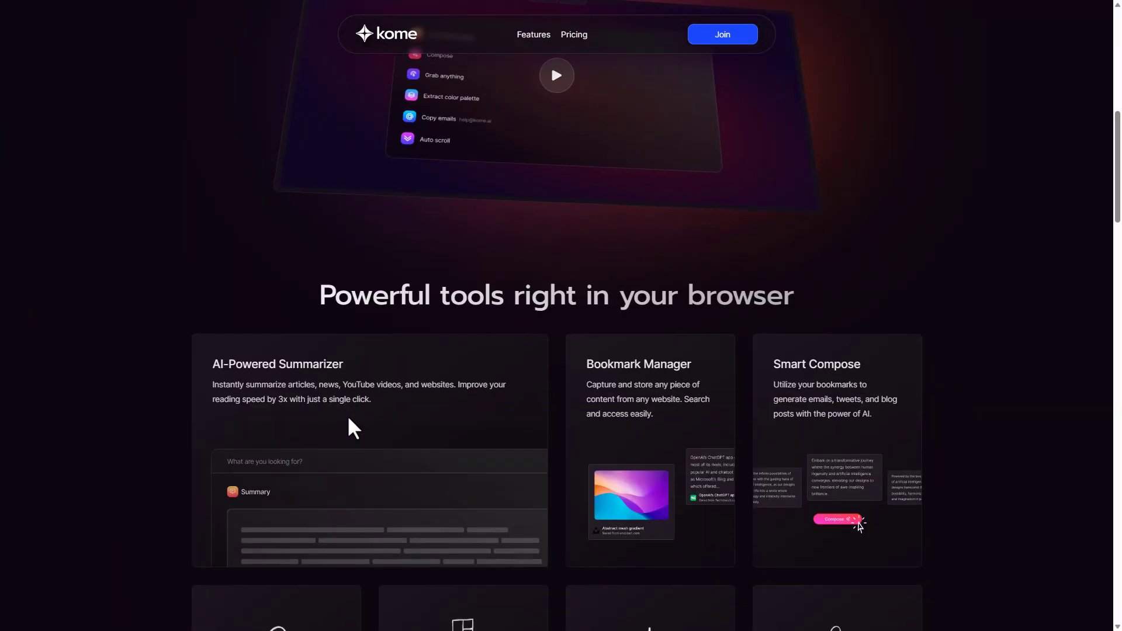
{"action": "scroll", "coordinate": [347, 427], "scroll_direction": "down", "scroll_amount": 3}
{"action": "scroll", "coordinate": [347, 427], "scroll_direction": "down", "scroll_amount": 2}
{"action": "scroll", "coordinate": [347, 427], "scroll_direction": "down", "scroll_amount": 1}
{"action": "scroll", "coordinate": [347, 430], "scroll_direction": "down", "scroll_amount": 3}
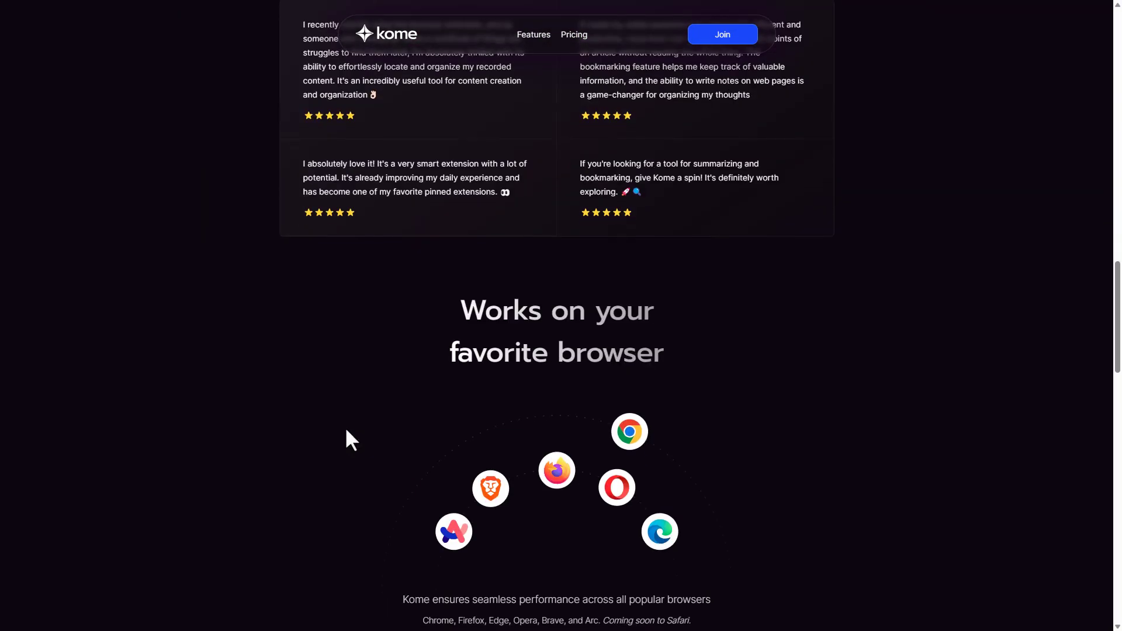
{"action": "scroll", "coordinate": [346, 430], "scroll_direction": "down", "scroll_amount": 2}
{"action": "scroll", "coordinate": [347, 429], "scroll_direction": "down", "scroll_amount": 1}
{"action": "scroll", "coordinate": [346, 439], "scroll_direction": "down", "scroll_amount": 2}
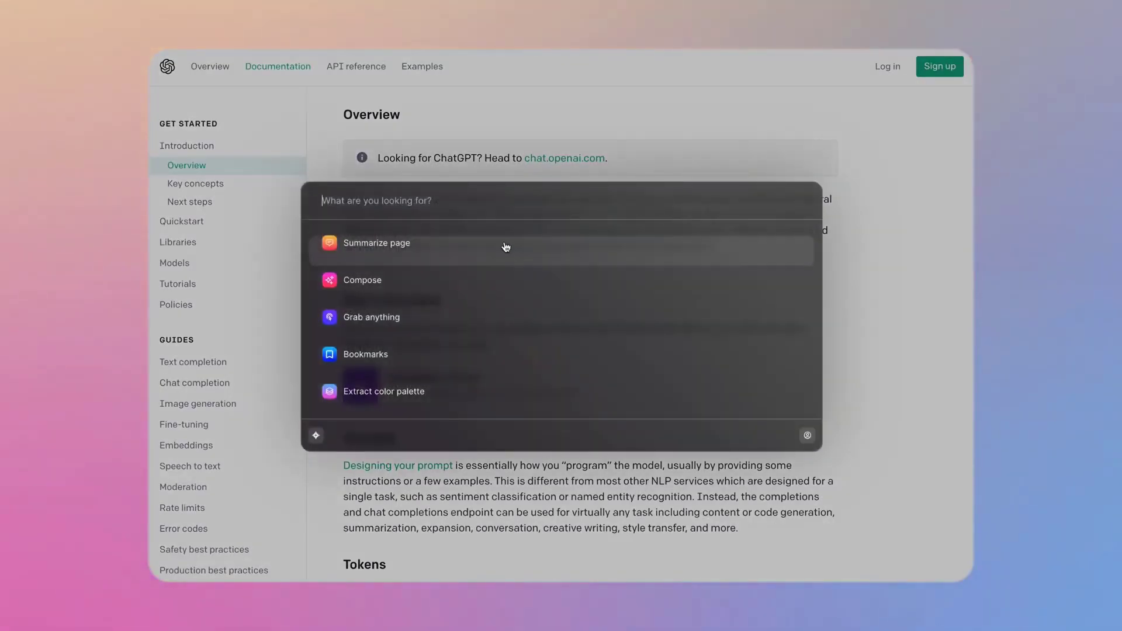
Step: Summarize the OpenAI docs page in Kome and compose a Tweet-type thread
{"action": "left_click", "coordinate": [506, 246]}
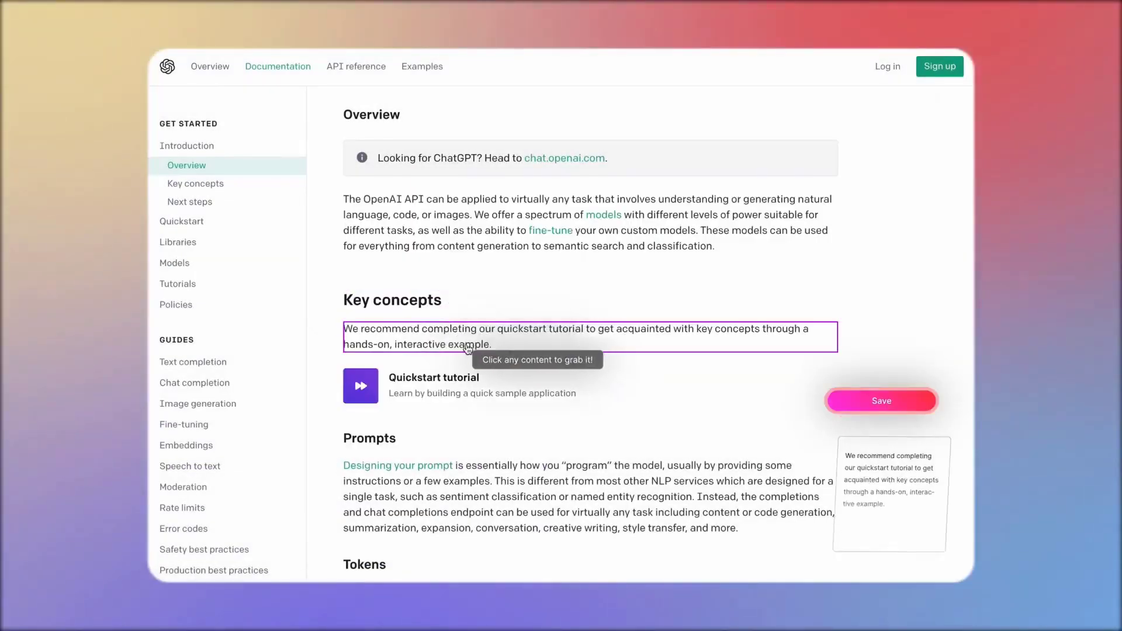
{"action": "scroll", "coordinate": [514, 336], "scroll_direction": "down", "scroll_amount": 1}
{"action": "scroll", "coordinate": [491, 351], "scroll_direction": "down", "scroll_amount": 2}
{"action": "scroll", "coordinate": [488, 376], "scroll_direction": "down", "scroll_amount": 3}
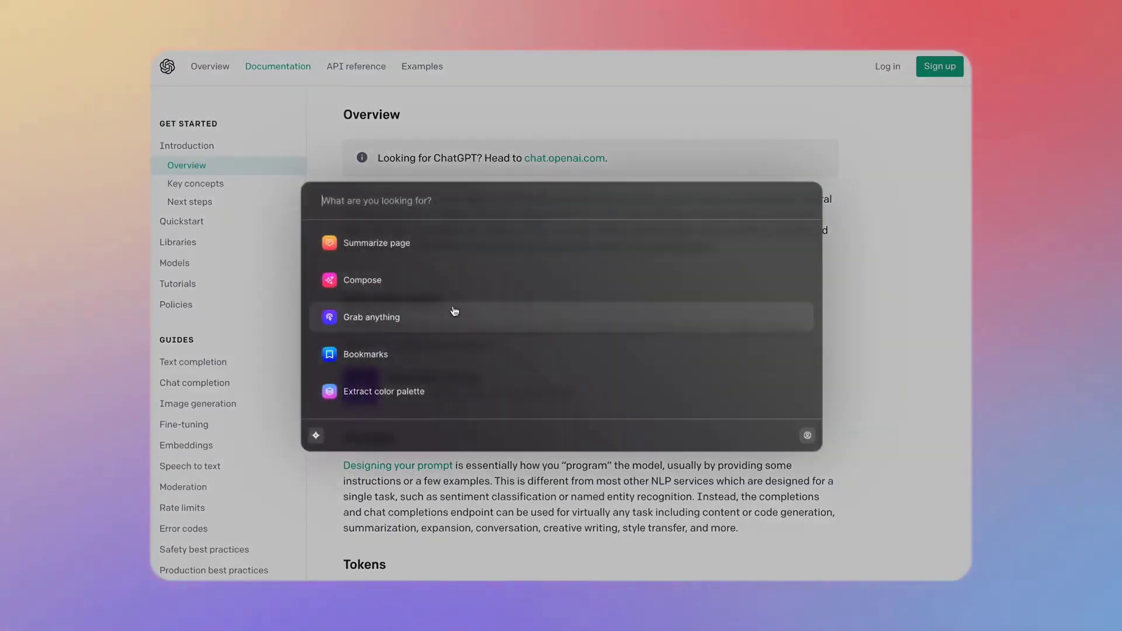
{"action": "left_click", "coordinate": [453, 292]}
{"action": "left_click", "coordinate": [671, 496]}
{"action": "left_click", "coordinate": [770, 498]}
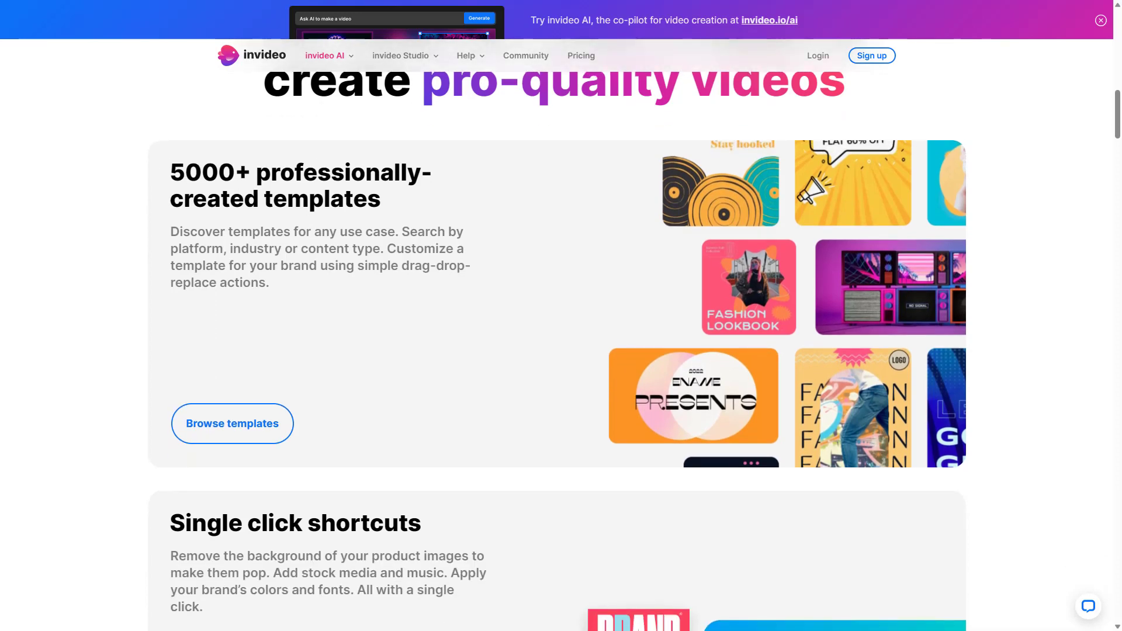
{"action": "scroll", "coordinate": [561, 351], "scroll_direction": "down", "scroll_amount": 2}
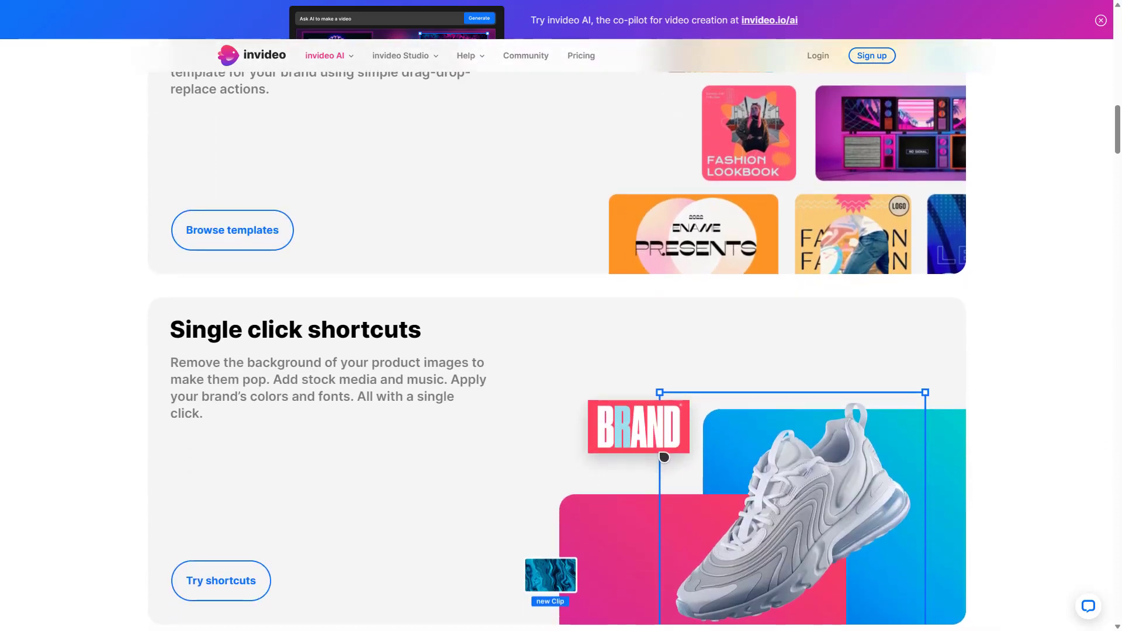
{"action": "scroll", "coordinate": [561, 350], "scroll_direction": "down", "scroll_amount": 1}
{"action": "scroll", "coordinate": [561, 351], "scroll_direction": "down", "scroll_amount": 1}
{"action": "scroll", "coordinate": [562, 351], "scroll_direction": "down", "scroll_amount": 1}
{"action": "scroll", "coordinate": [561, 351], "scroll_direction": "down", "scroll_amount": 1}
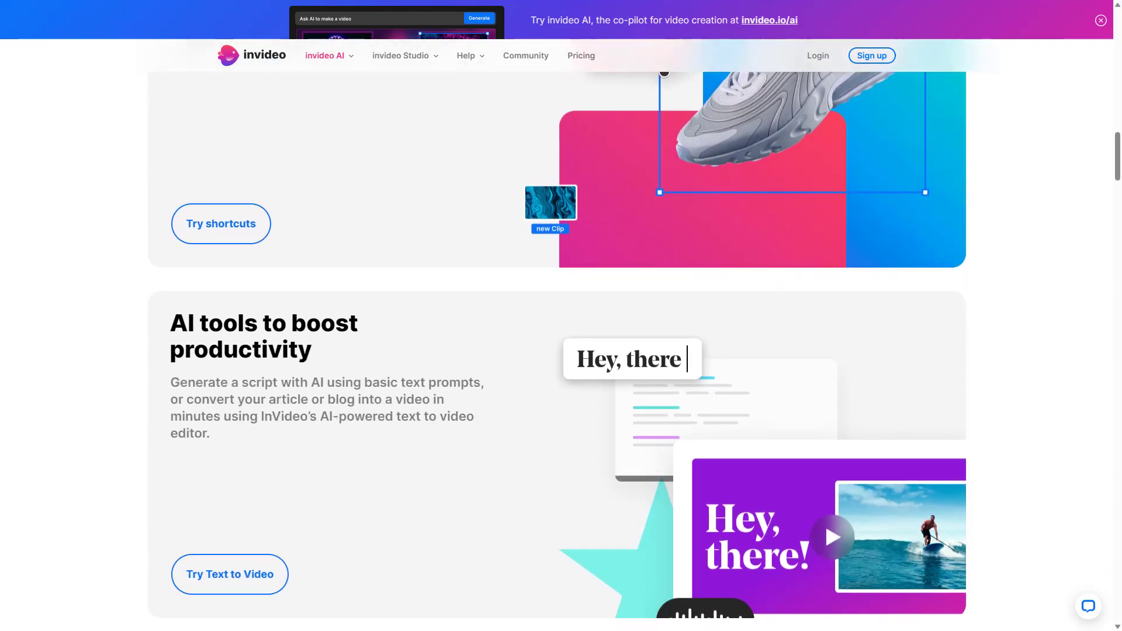
{"action": "scroll", "coordinate": [562, 351], "scroll_direction": "down", "scroll_amount": 1}
{"action": "scroll", "coordinate": [562, 350], "scroll_direction": "down", "scroll_amount": 1}
{"action": "scroll", "coordinate": [561, 352], "scroll_direction": "down", "scroll_amount": 1}
{"action": "scroll", "coordinate": [562, 351], "scroll_direction": "down", "scroll_amount": 1}
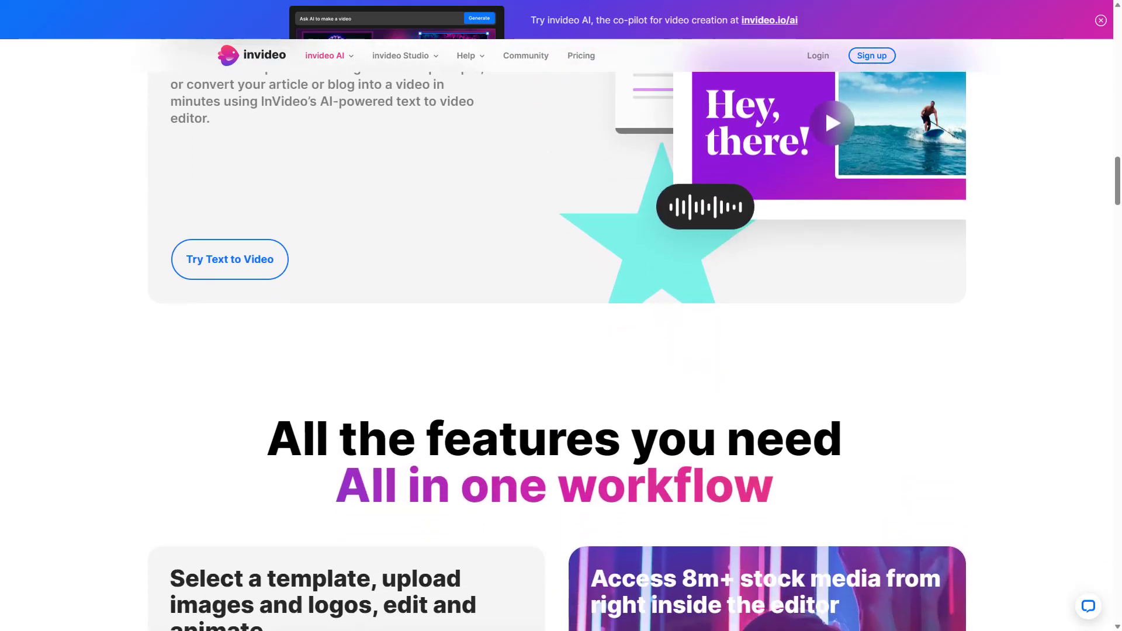
{"action": "scroll", "coordinate": [561, 351], "scroll_direction": "down", "scroll_amount": 1}
{"action": "scroll", "coordinate": [561, 351], "scroll_direction": "down", "scroll_amount": 1}
{"action": "scroll", "coordinate": [561, 350], "scroll_direction": "down", "scroll_amount": 1}
{"action": "scroll", "coordinate": [562, 351], "scroll_direction": "down", "scroll_amount": 1}
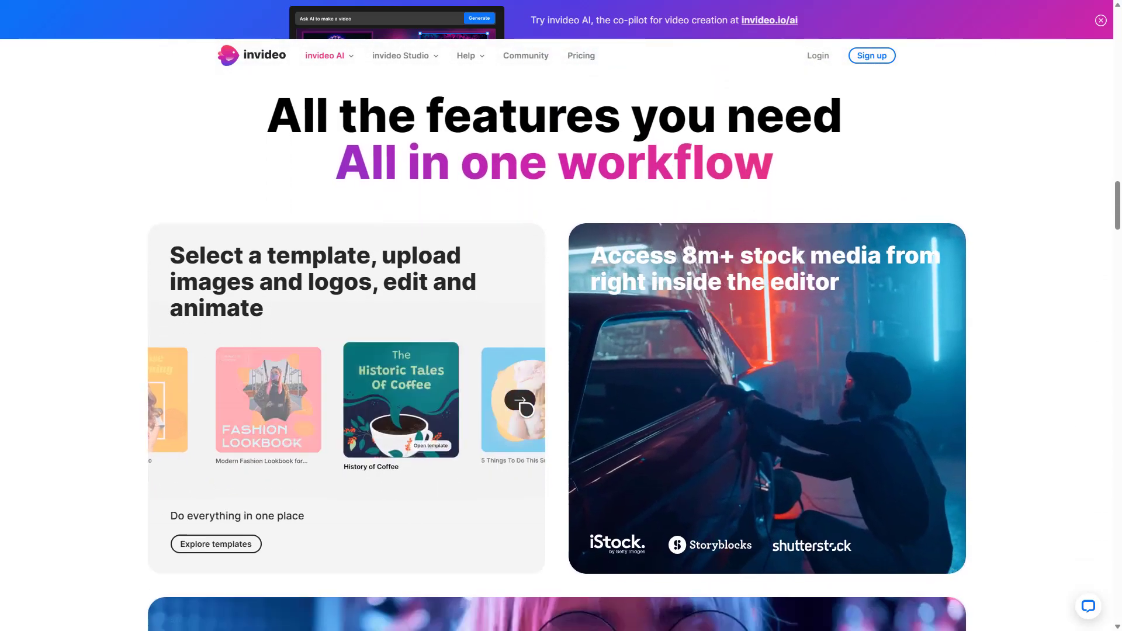
{"action": "scroll", "coordinate": [561, 351], "scroll_direction": "down", "scroll_amount": 1}
{"action": "scroll", "coordinate": [561, 352], "scroll_direction": "down", "scroll_amount": 1}
{"action": "scroll", "coordinate": [561, 350], "scroll_direction": "down", "scroll_amount": 1}
{"action": "scroll", "coordinate": [526, 174], "scroll_direction": "down", "scroll_amount": 1}
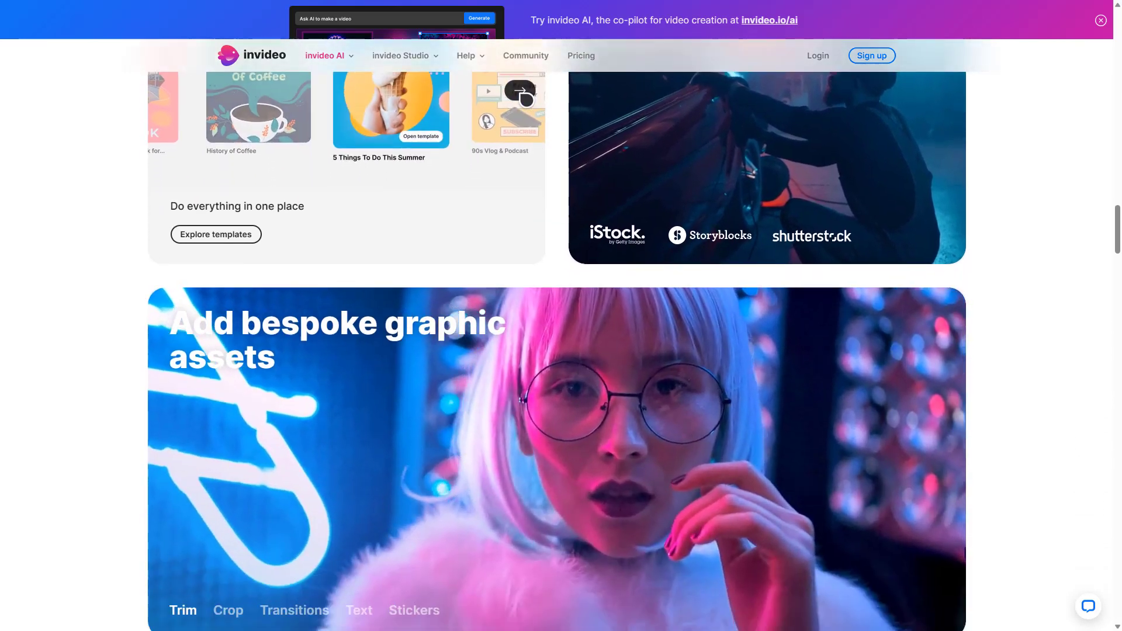
{"action": "scroll", "coordinate": [614, 229], "scroll_direction": "down", "scroll_amount": 1}
{"action": "scroll", "coordinate": [720, 289], "scroll_direction": "down", "scroll_amount": 1}
{"action": "scroll", "coordinate": [845, 373], "scroll_direction": "down", "scroll_amount": 1}
{"action": "scroll", "coordinate": [845, 372], "scroll_direction": "down", "scroll_amount": 1}
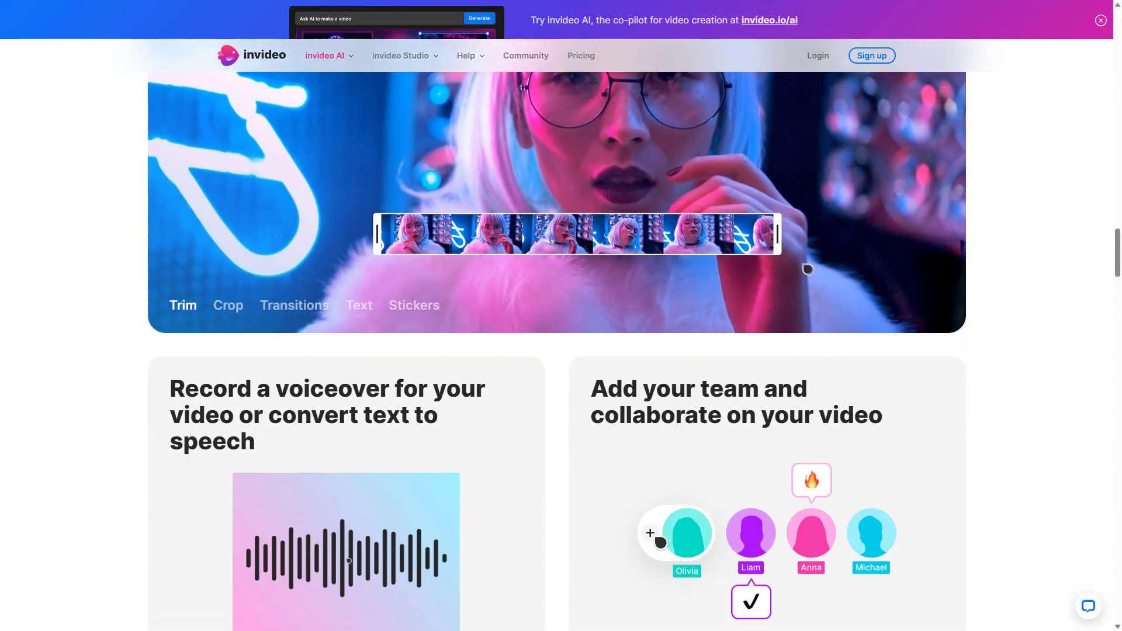
{"action": "scroll", "coordinate": [806, 256], "scroll_direction": "down", "scroll_amount": 1}
{"action": "scroll", "coordinate": [513, 531], "scroll_direction": "down", "scroll_amount": 1}
{"action": "scroll", "coordinate": [446, 456], "scroll_direction": "down", "scroll_amount": 1}
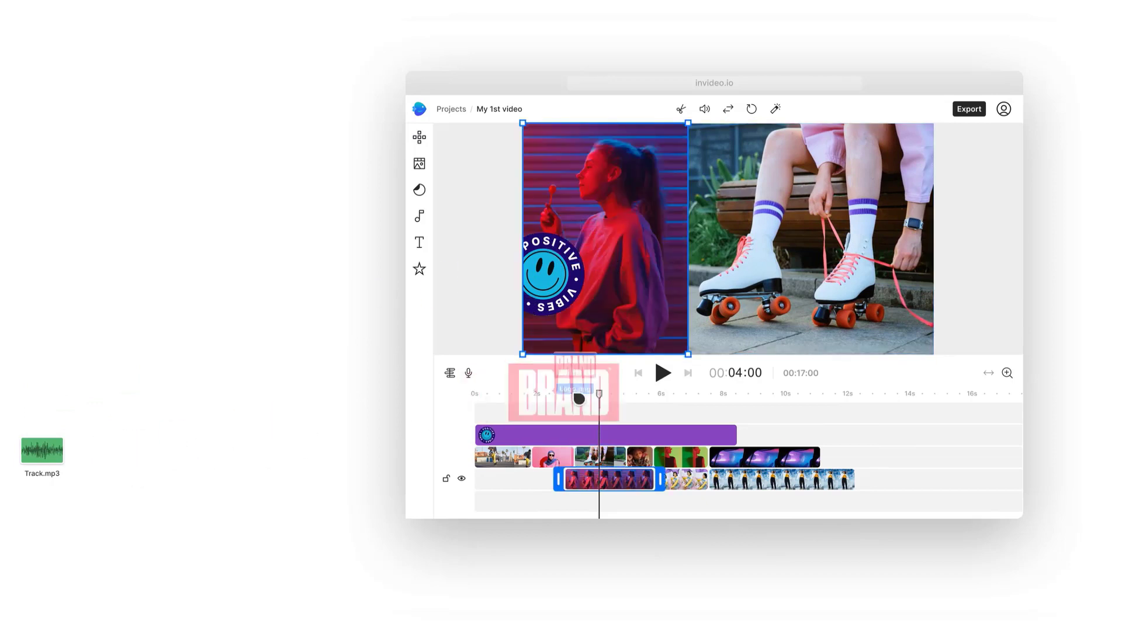
Step: Play the My 1st video preview and drag Track.mp3 onto its timeline
{"action": "left_click", "coordinate": [663, 374]}
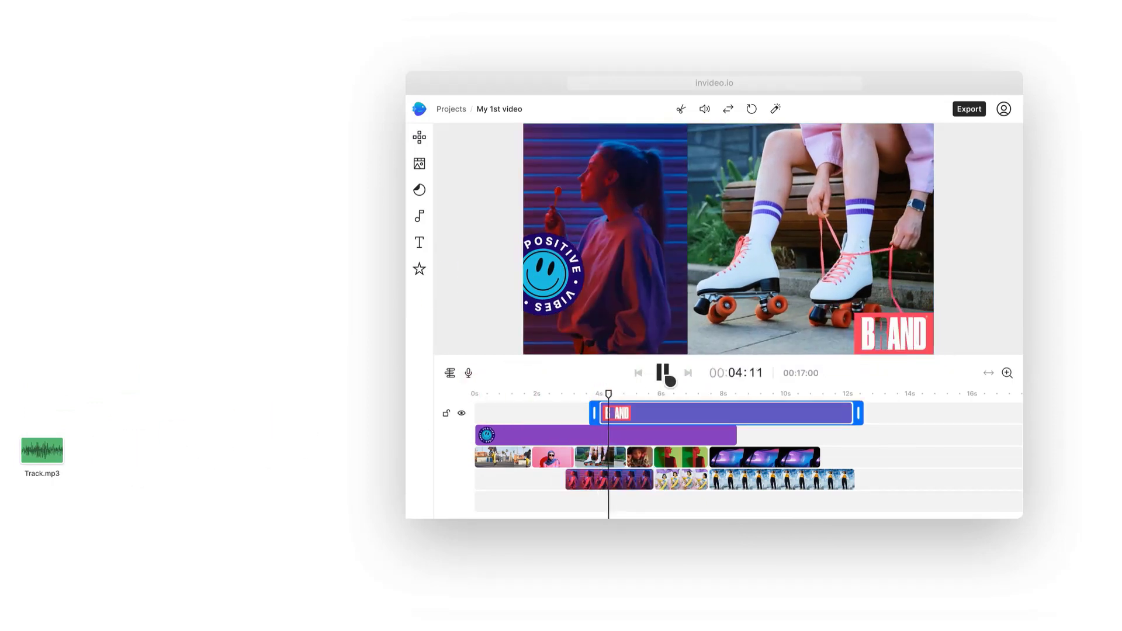
{"action": "left_click_drag", "start_coordinate": [61, 479], "coordinate": [503, 508]}
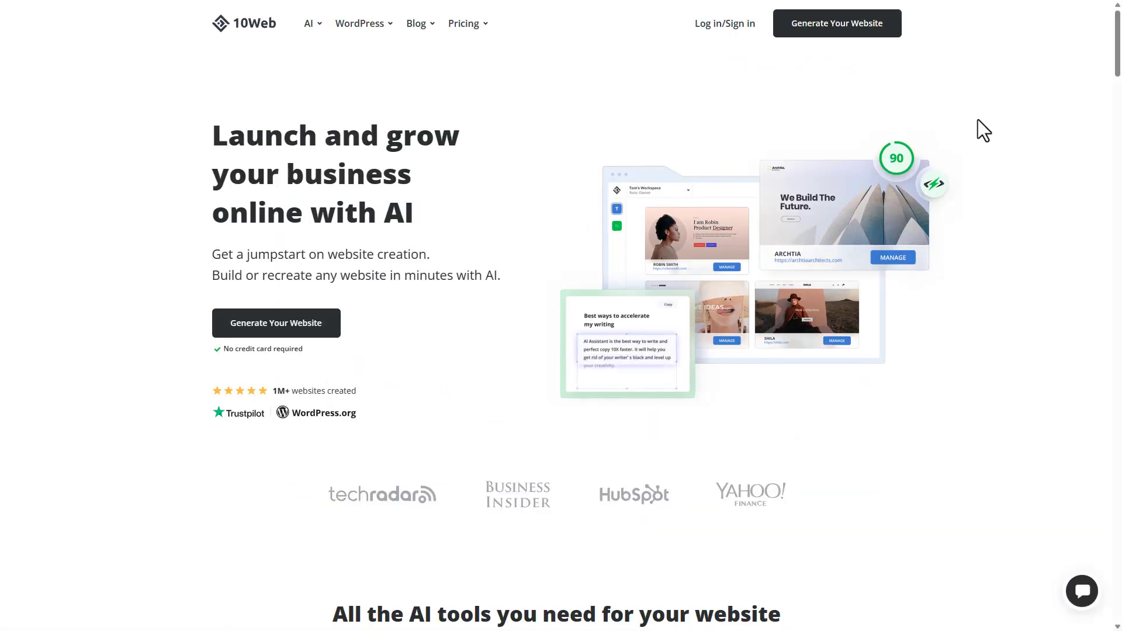
Step: Choose Generate Your Website, then the Create a new website with AI option
{"action": "left_click", "coordinate": [862, 41]}
{"action": "left_click", "coordinate": [392, 344]}
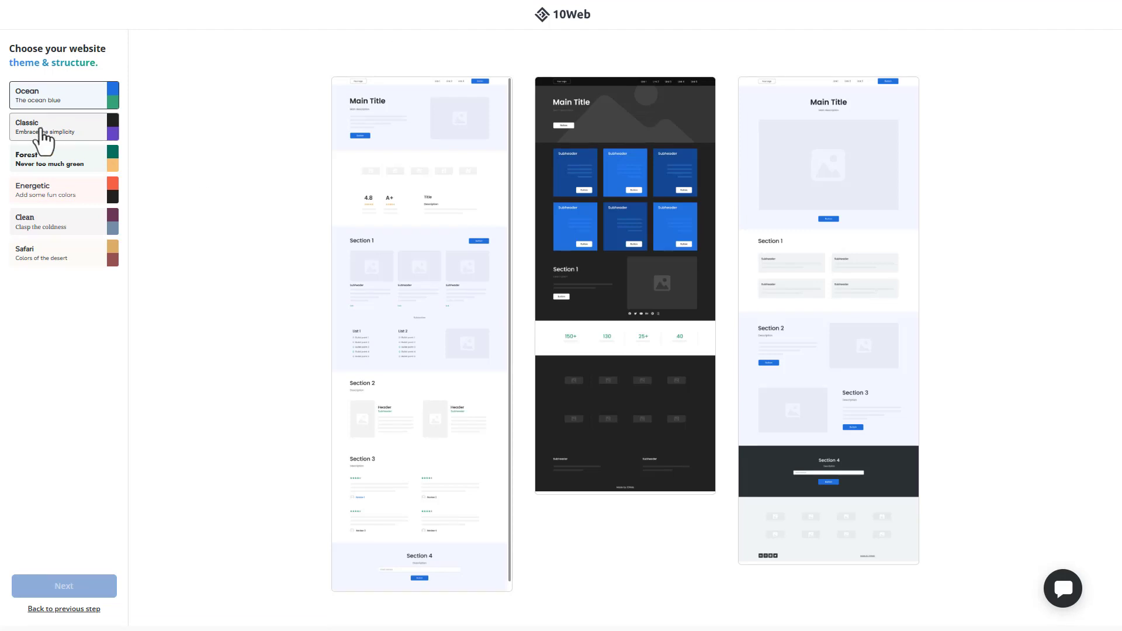
Step: Use the Classic theme, company name ABCD with an AI-enhanced description, and finalize
{"action": "left_click", "coordinate": [42, 138]}
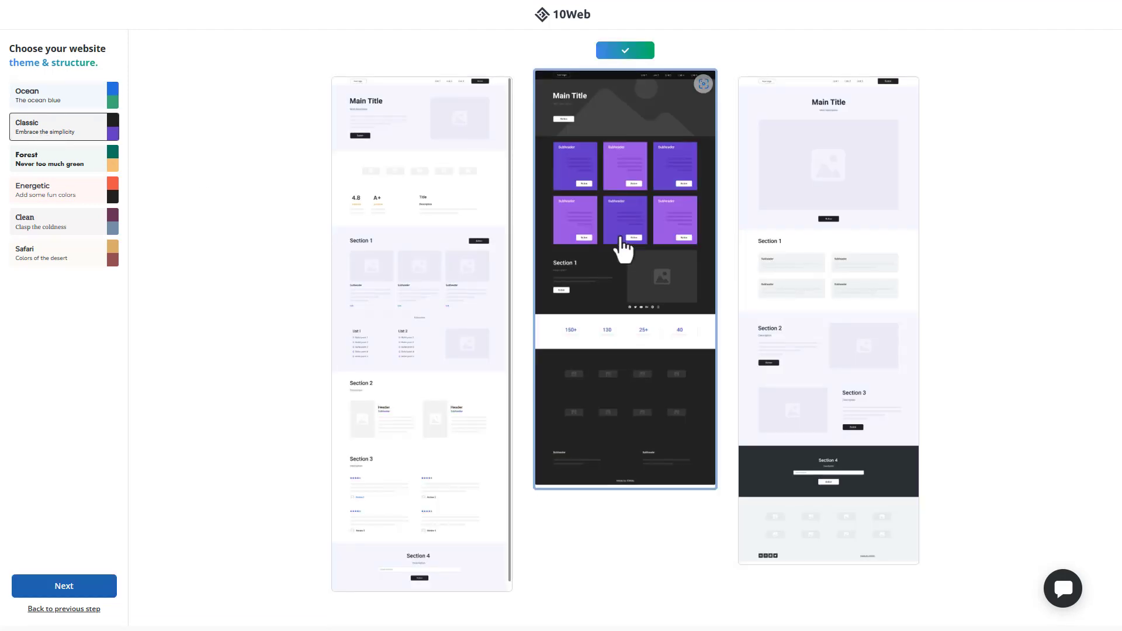
{"action": "left_click", "coordinate": [31, 587]}
{"action": "left_click", "coordinate": [104, 114]}
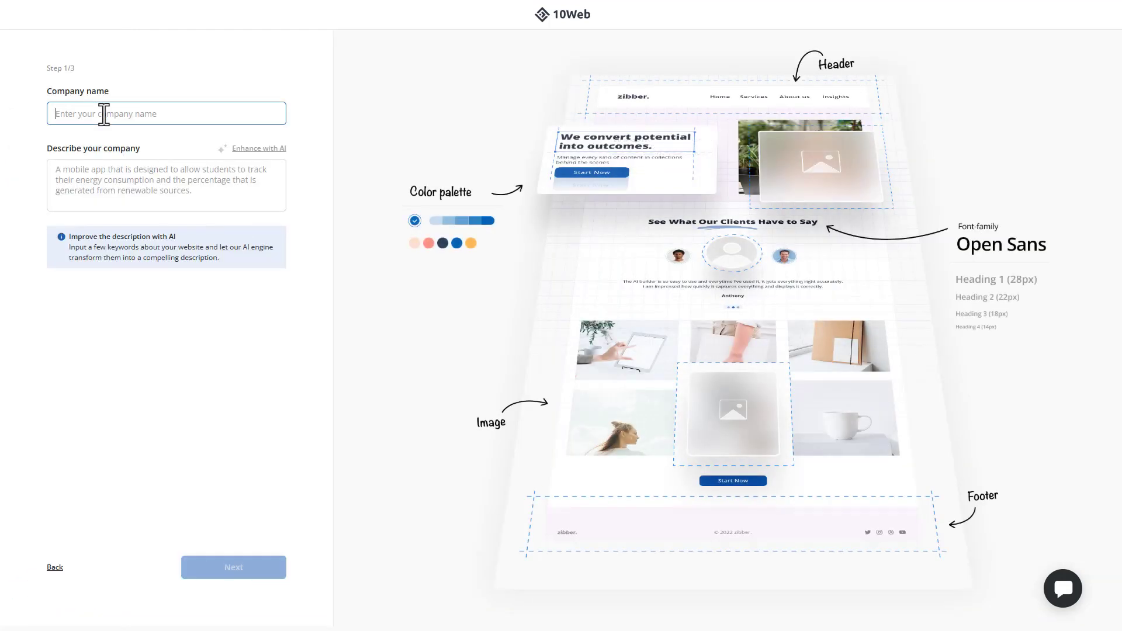
{"action": "type", "text": "ABCD"}
{"action": "left_click", "coordinate": [113, 187]}
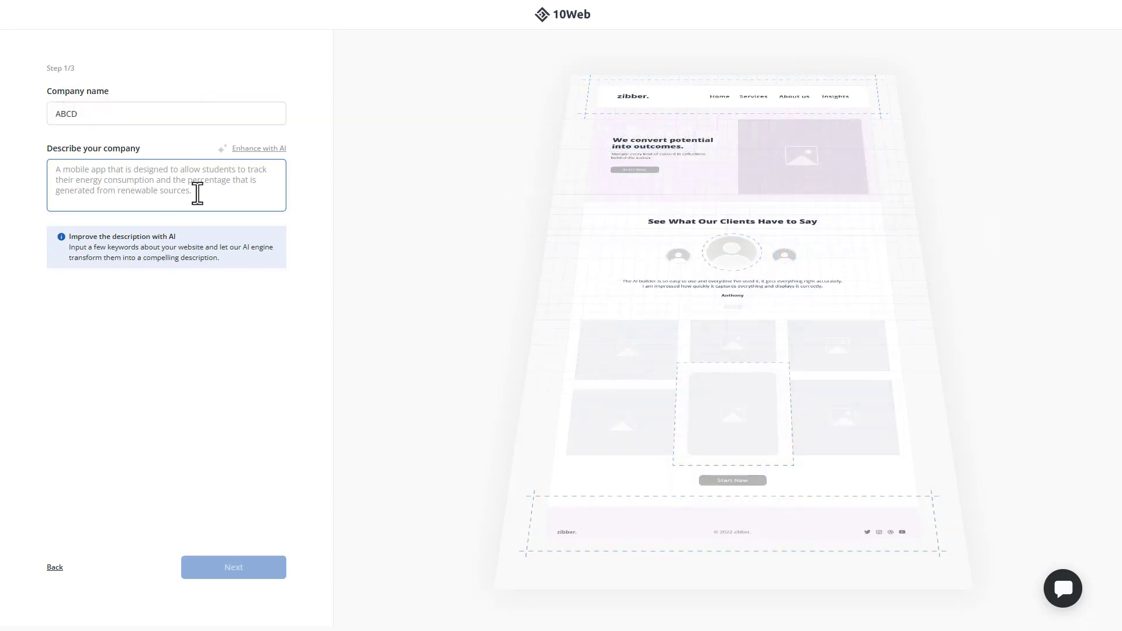
{"action": "type", "text": "An advertising website is a platform that connects businesses with their target audience. It provides various advertising options for businesses to promote their products or services and increase their visibility."}
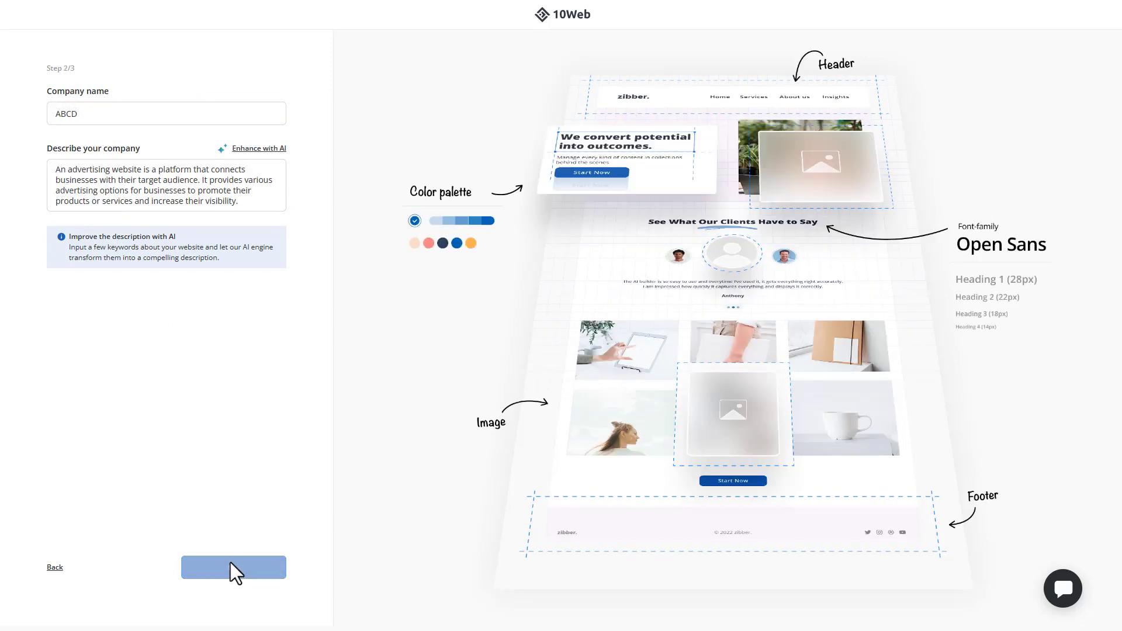
{"action": "left_click", "coordinate": [234, 570]}
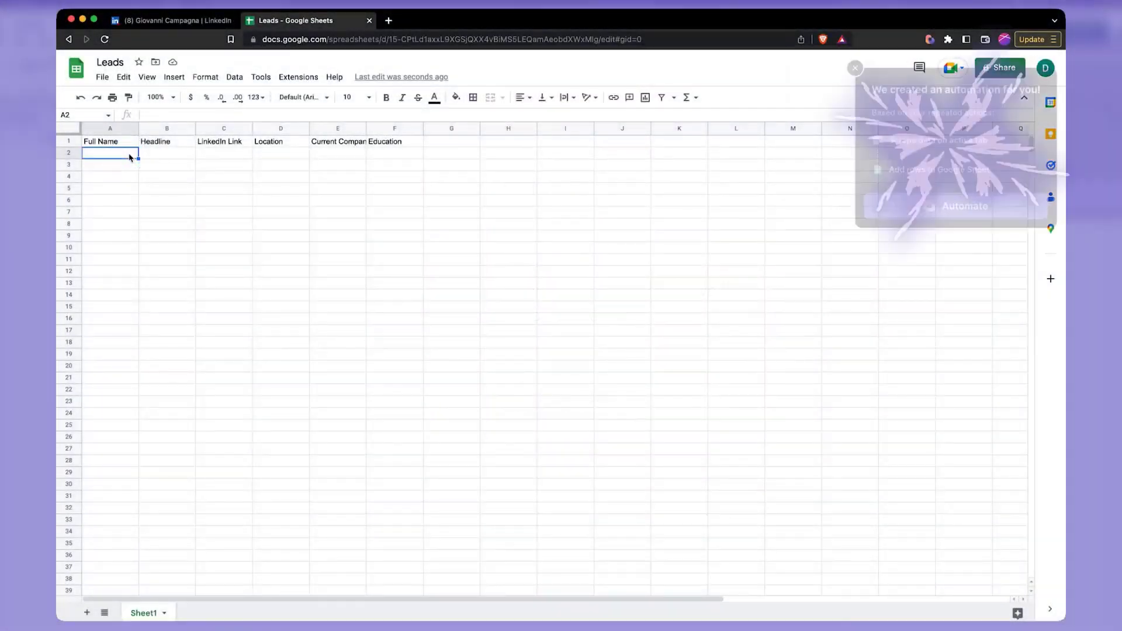
Step: Paste the name into cell A2 and accept Bardeen's suggested scraping automation
{"action": "type", "text": "Giovanni Campagna"}
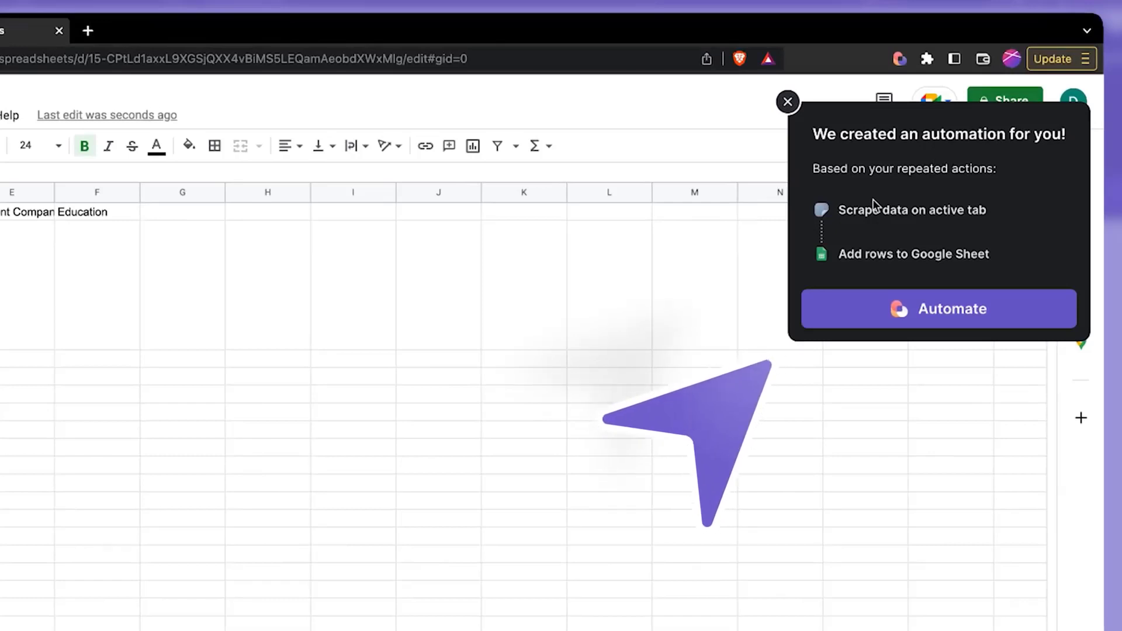
{"action": "left_click_drag", "start_coordinate": [991, 213], "coordinate": [831, 212]}
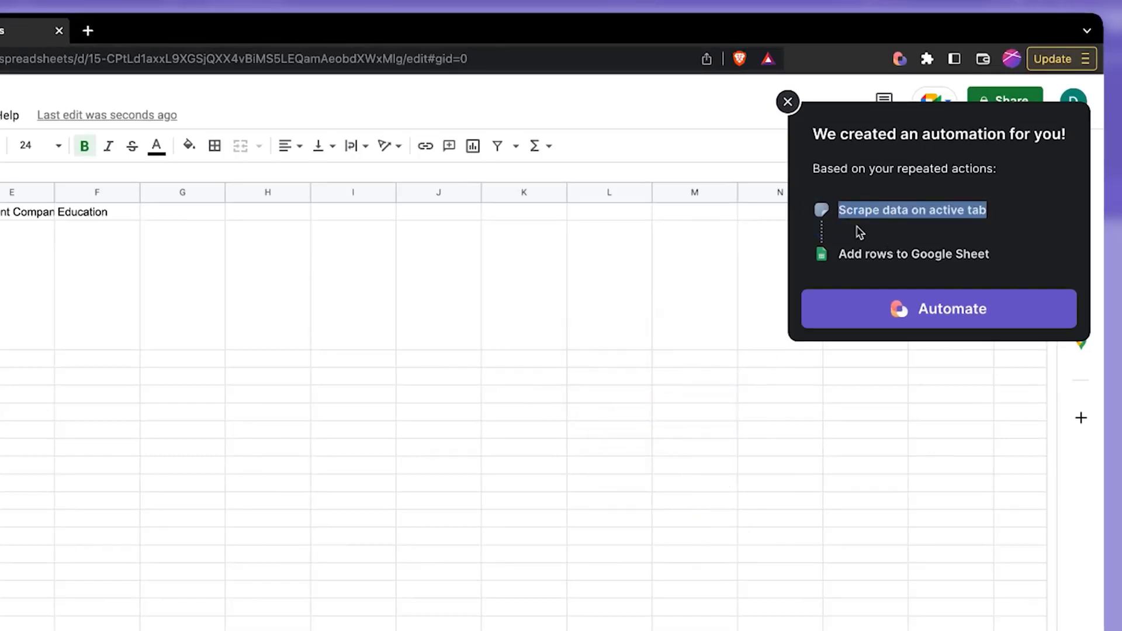
{"action": "left_click", "coordinate": [927, 308]}
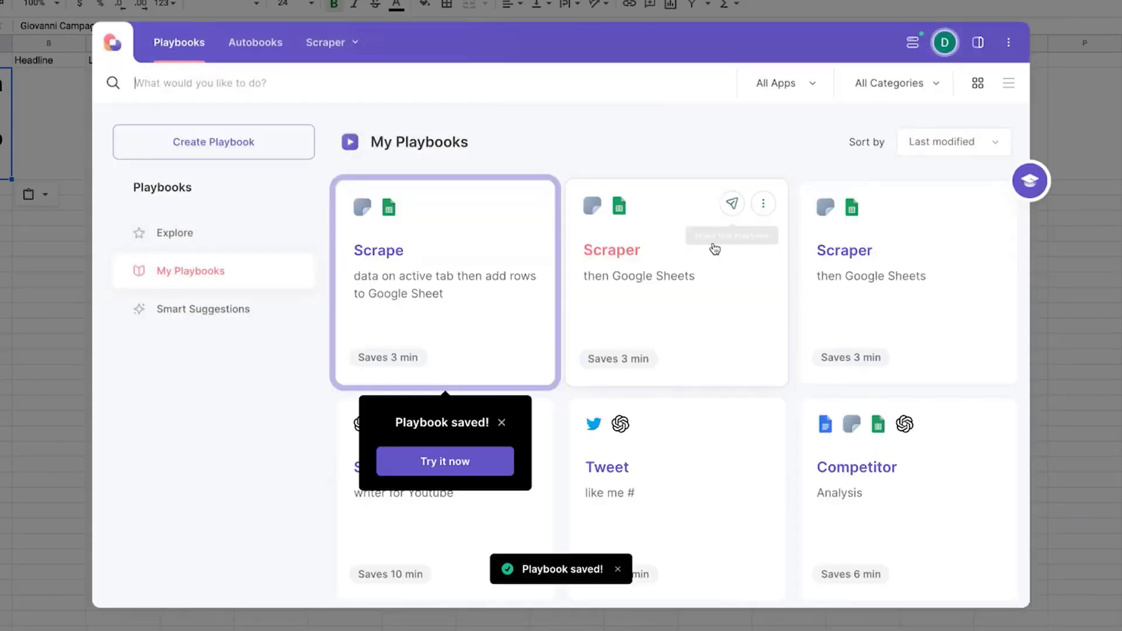
Step: Set the Scrape playbook's destination sheet to Leads
{"action": "left_click", "coordinate": [482, 277]}
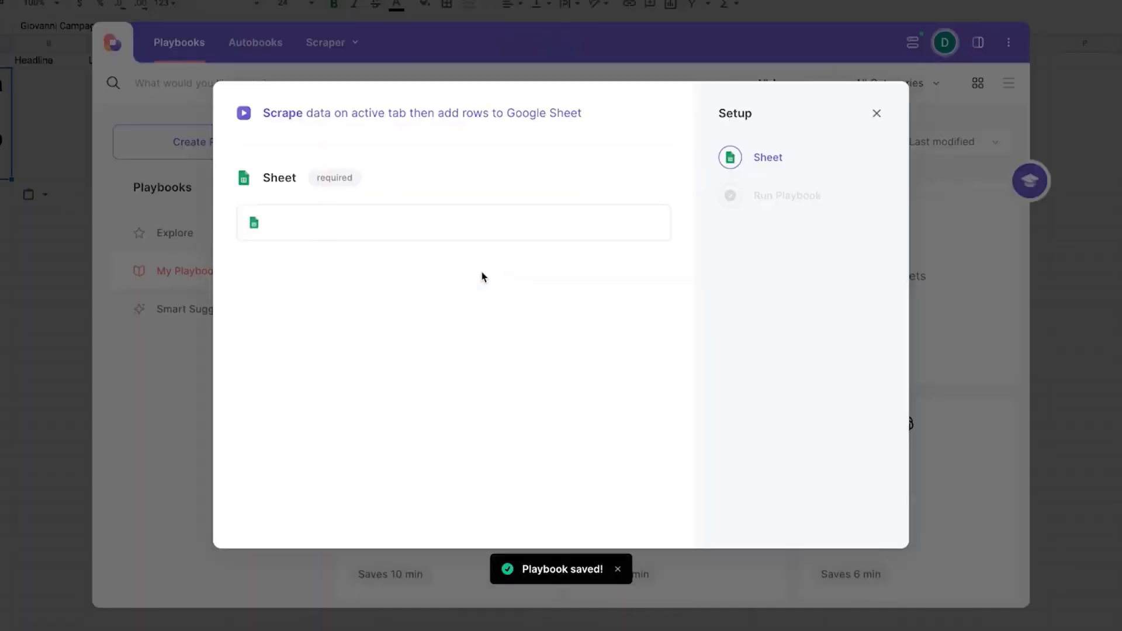
{"action": "left_click", "coordinate": [437, 238]}
{"action": "type", "text": "lea"}
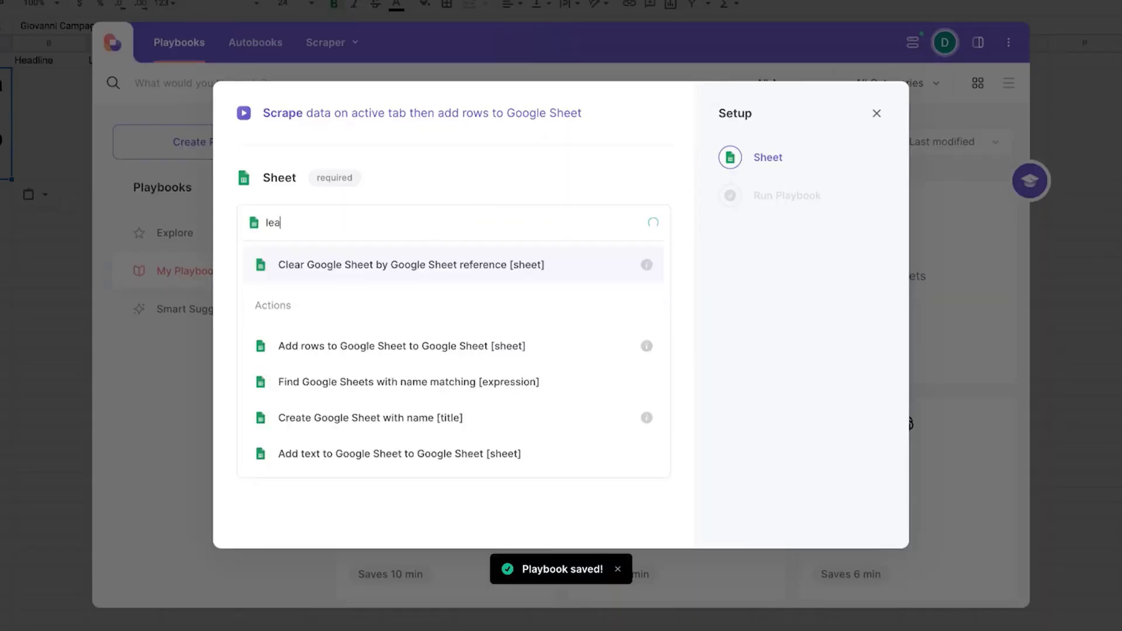
{"action": "type", "text": "ds"}
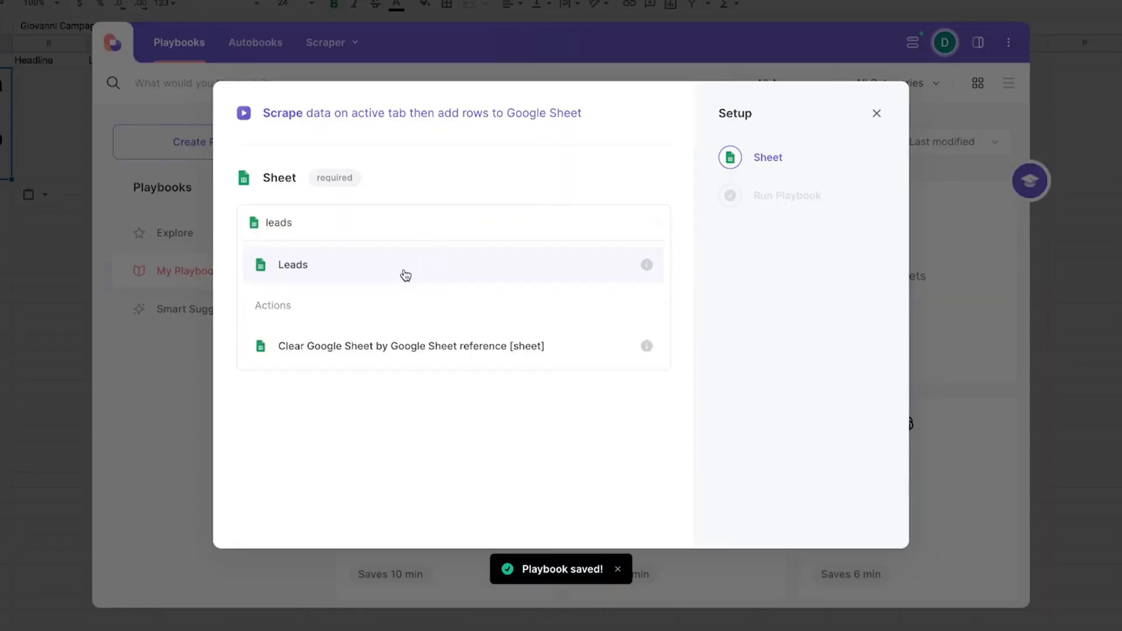
{"action": "left_click", "coordinate": [405, 275]}
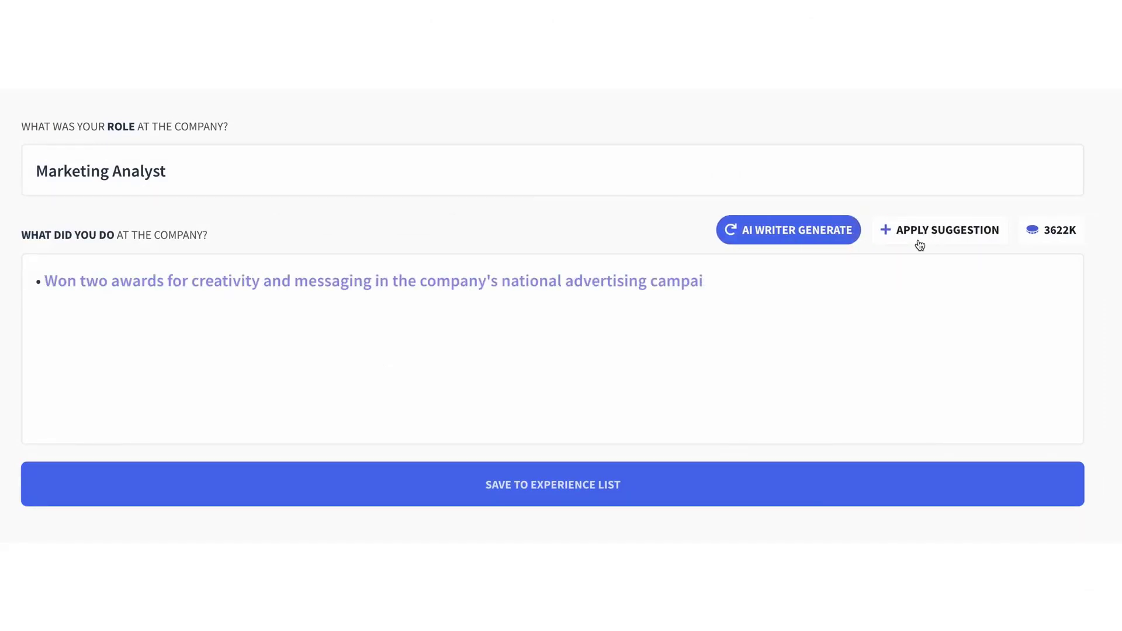
Step: Apply an AI-generated bullet, then swap in the rewrite citing 20% lower cost per lead
{"action": "left_click", "coordinate": [819, 232]}
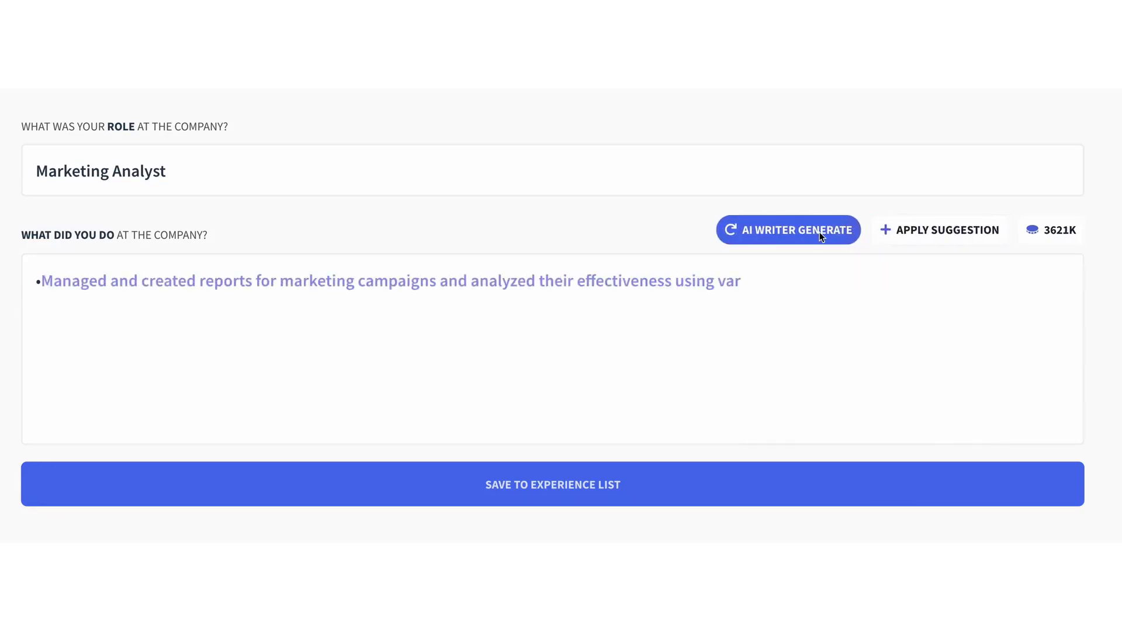
{"action": "left_click", "coordinate": [906, 227]}
{"action": "triple_click", "coordinate": [901, 282]}
{"action": "left_click", "coordinate": [920, 237]}
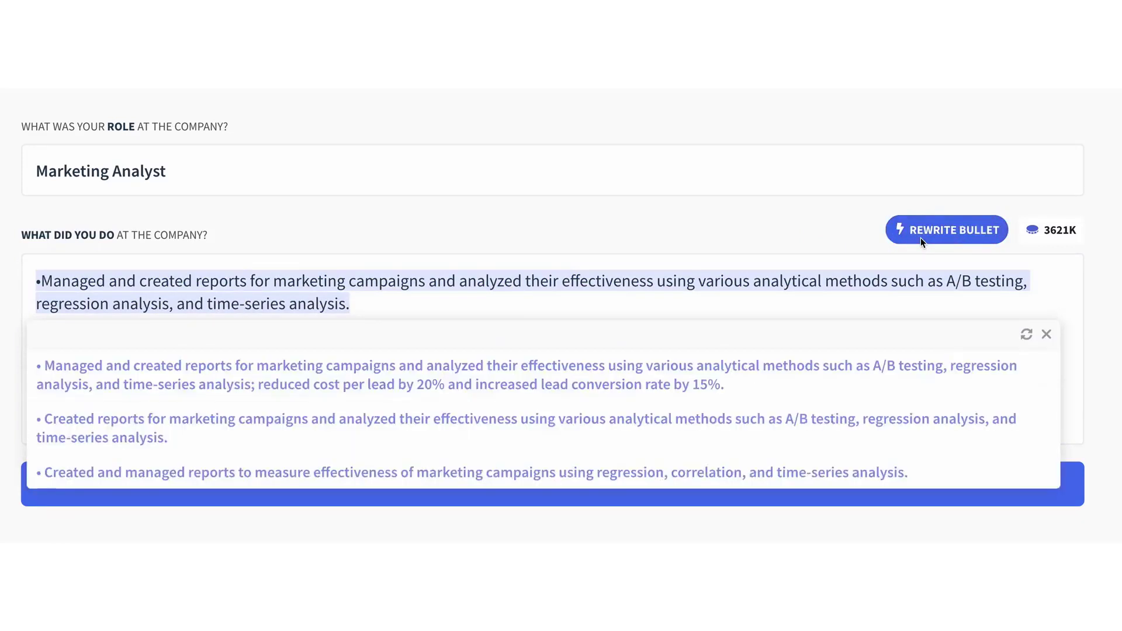
{"action": "left_click", "coordinate": [837, 373]}
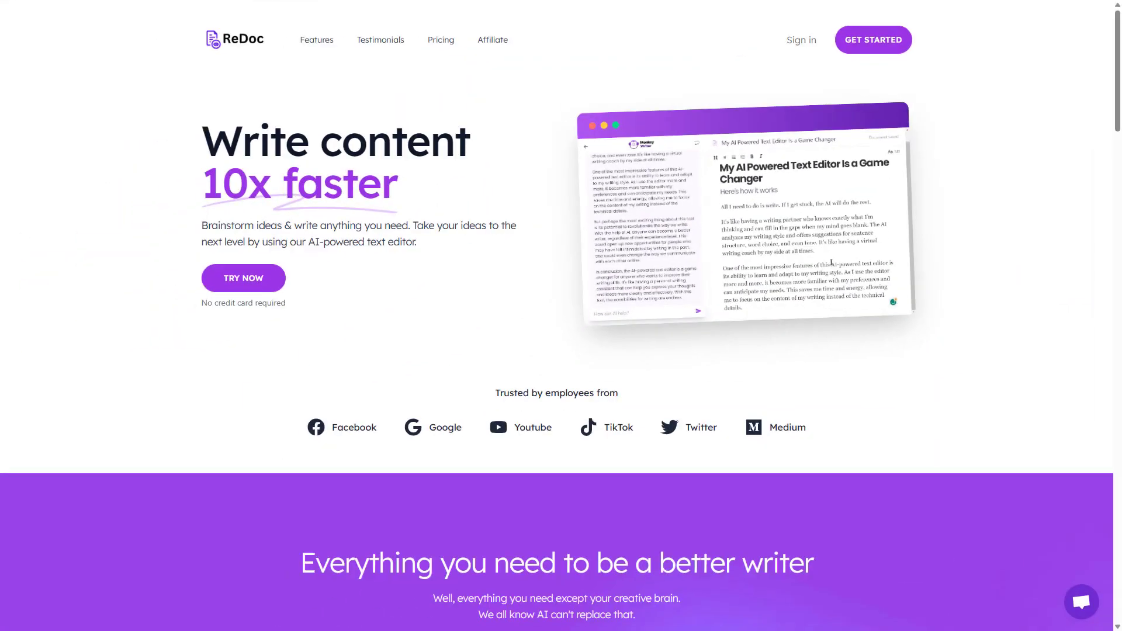
{"action": "scroll", "coordinate": [561, 316], "scroll_direction": "down", "scroll_amount": 1}
{"action": "scroll", "coordinate": [561, 315], "scroll_direction": "down", "scroll_amount": 1}
{"action": "scroll", "coordinate": [560, 316], "scroll_direction": "down", "scroll_amount": 3}
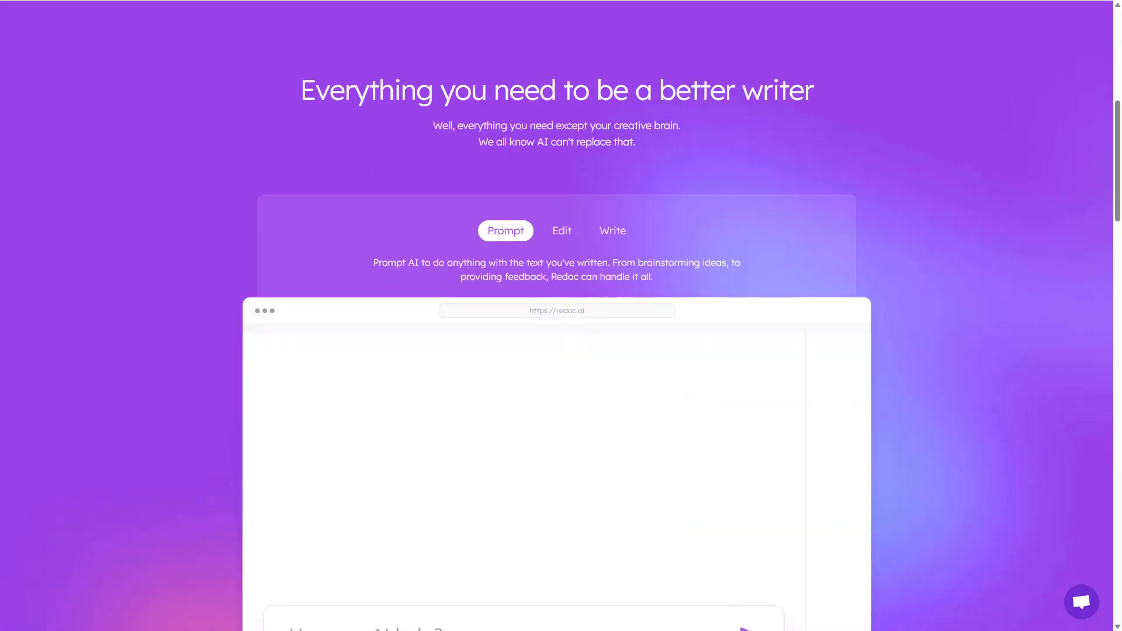
{"action": "scroll", "coordinate": [248, 509], "scroll_direction": "down", "scroll_amount": 2}
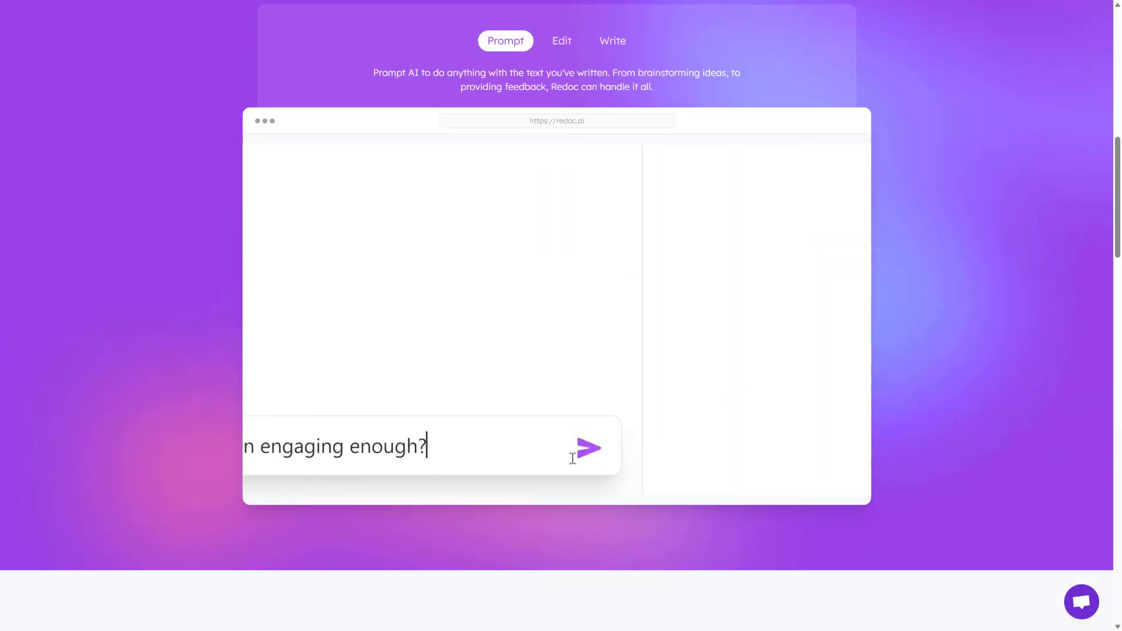
{"action": "scroll", "coordinate": [585, 448], "scroll_direction": "down", "scroll_amount": 1}
{"action": "scroll", "coordinate": [586, 436], "scroll_direction": "down", "scroll_amount": 2}
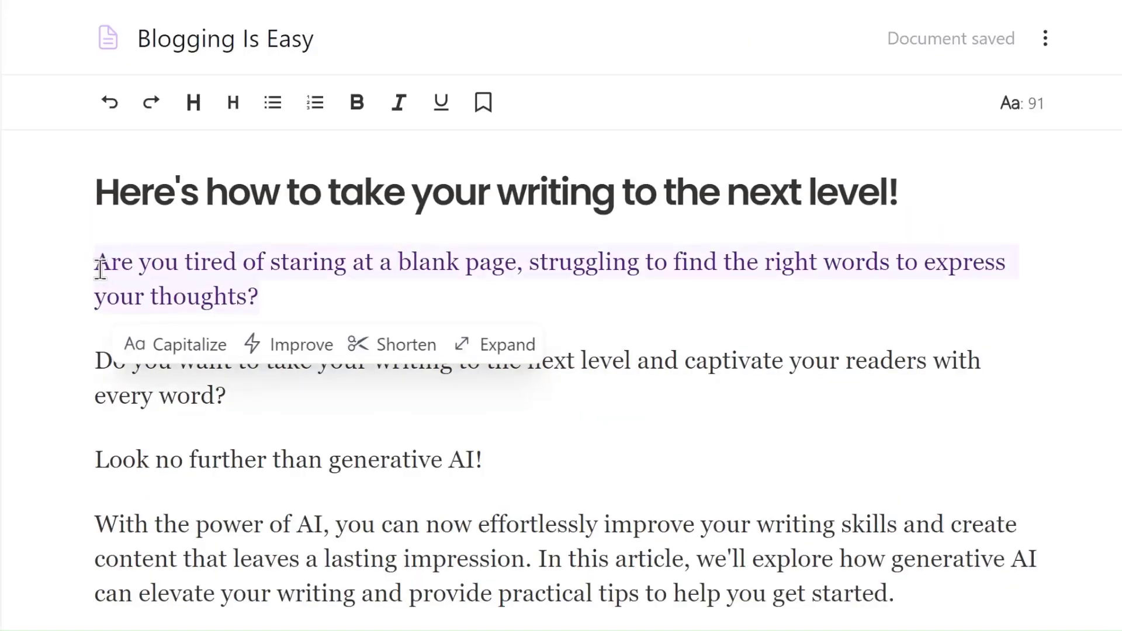
Step: Title-case the article heading and select the last paragraph for shortening
{"action": "left_click_drag", "start_coordinate": [911, 195], "coordinate": [93, 193]}
{"action": "left_click", "coordinate": [165, 256]}
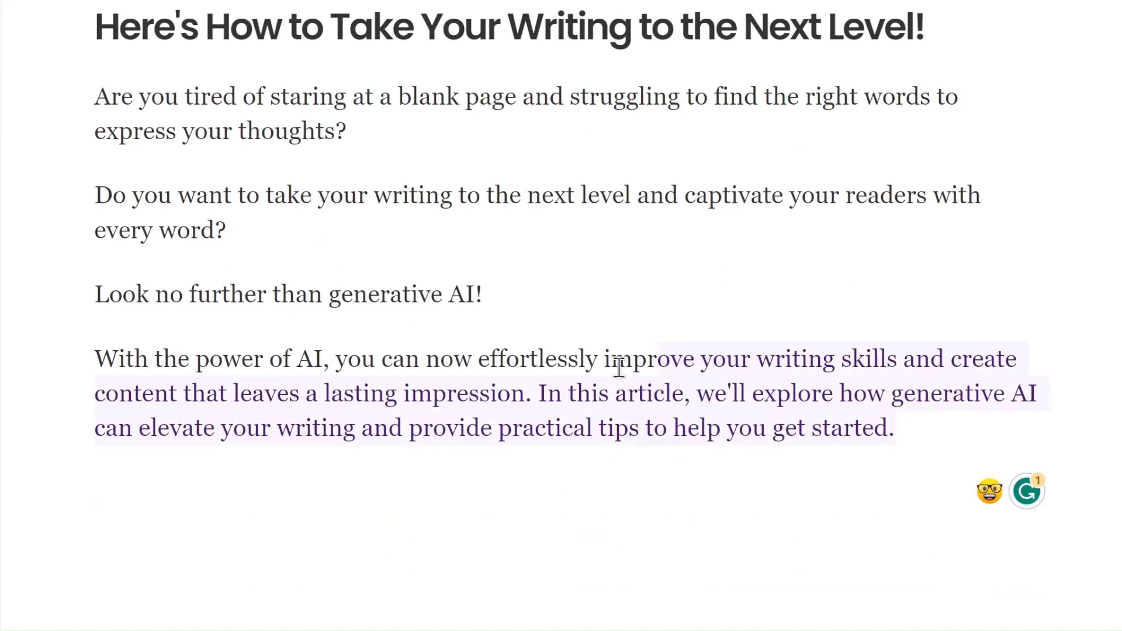
{"action": "left_click_drag", "start_coordinate": [618, 367], "coordinate": [94, 360]}
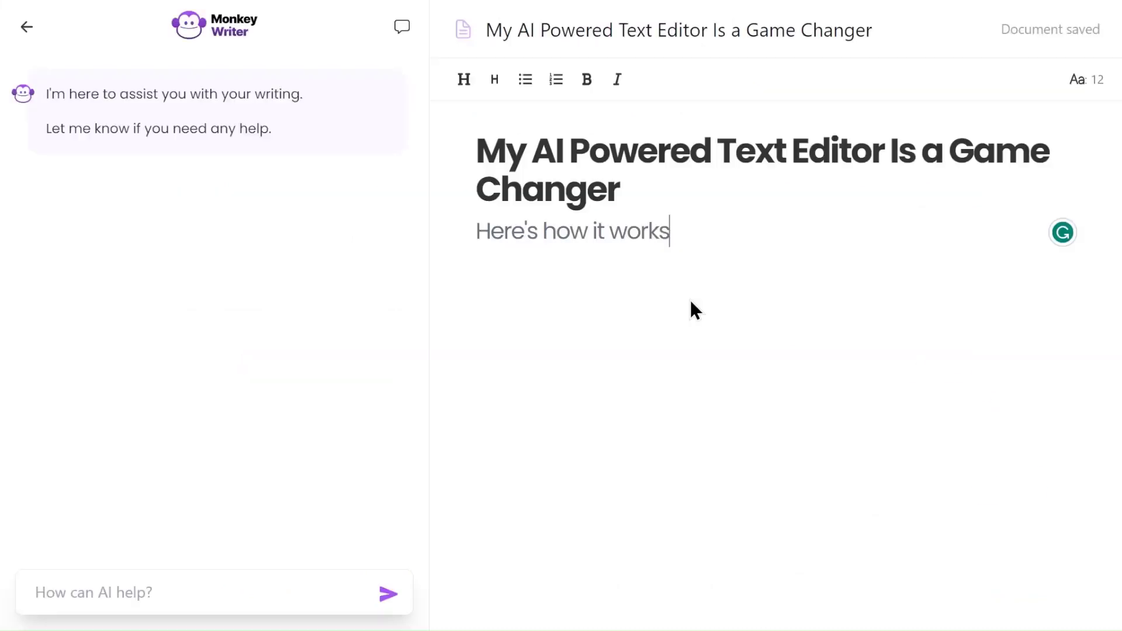
{"action": "key", "text": "Return"}
{"action": "type", "text": "All I need to do is write. If I get stuck, the AI will do the rest."}
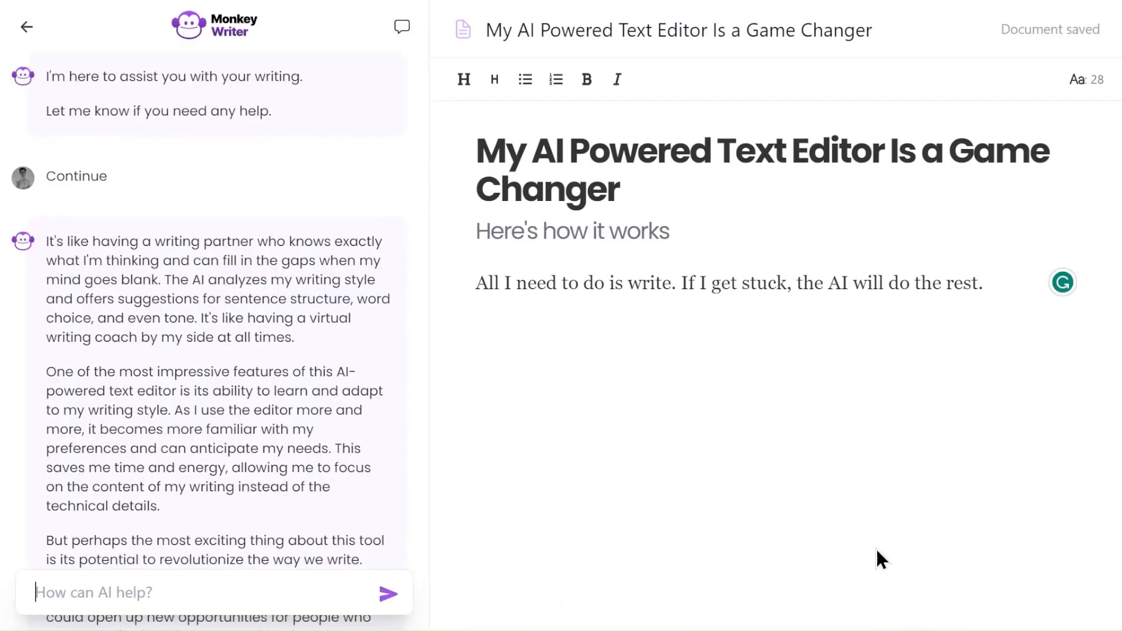
Step: Insert two AI-written paragraphs and ask the AI chat about the introduction
{"action": "left_click", "coordinate": [187, 300]}
{"action": "left_click", "coordinate": [188, 301]}
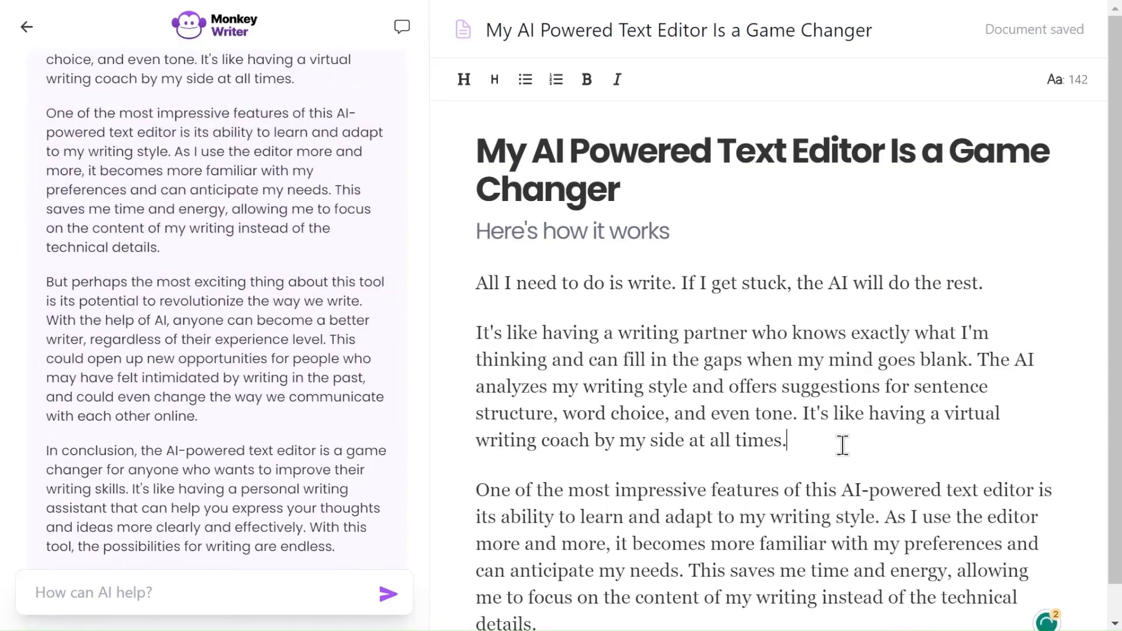
{"action": "scroll", "coordinate": [841, 445], "scroll_direction": "down", "scroll_amount": 1}
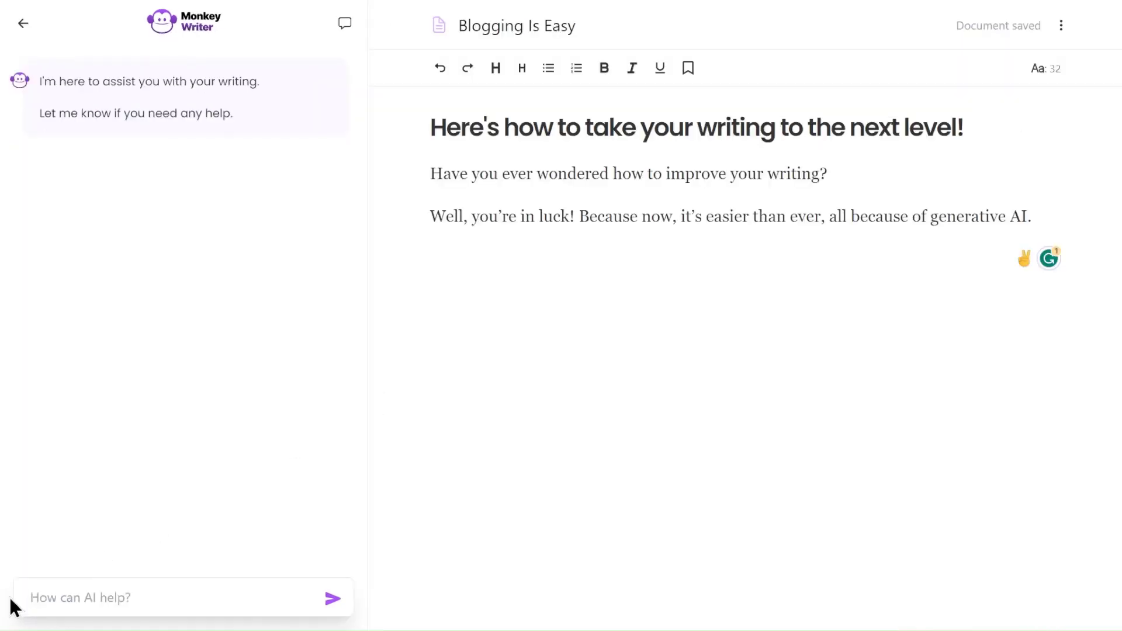
{"action": "type", "text": "Is introduction engaging enough?"}
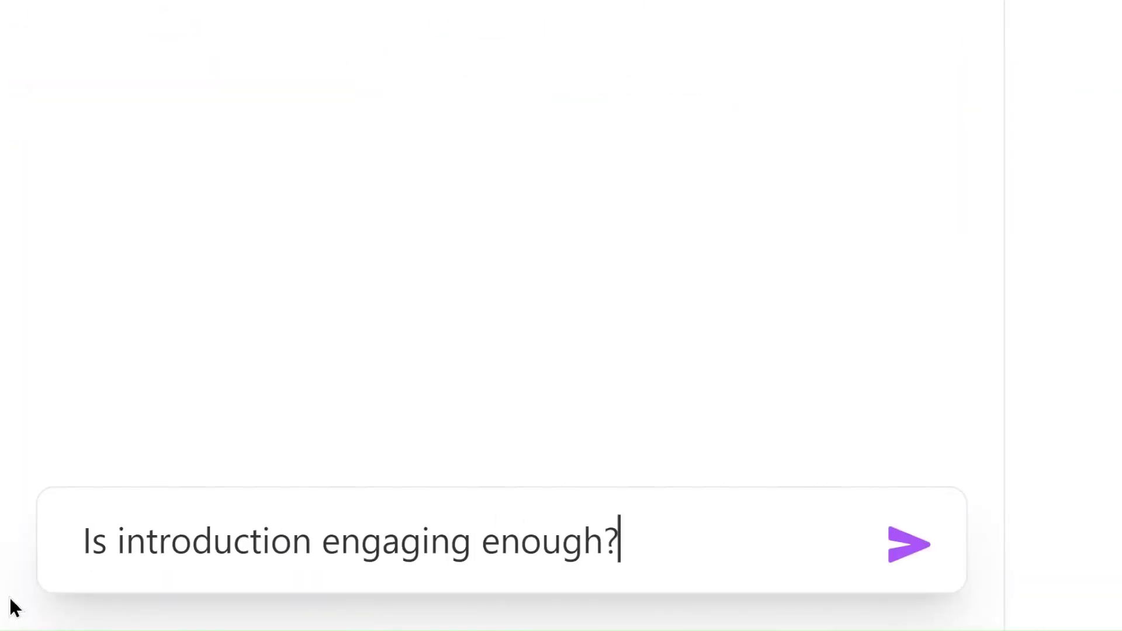
{"action": "left_click", "coordinate": [909, 544]}
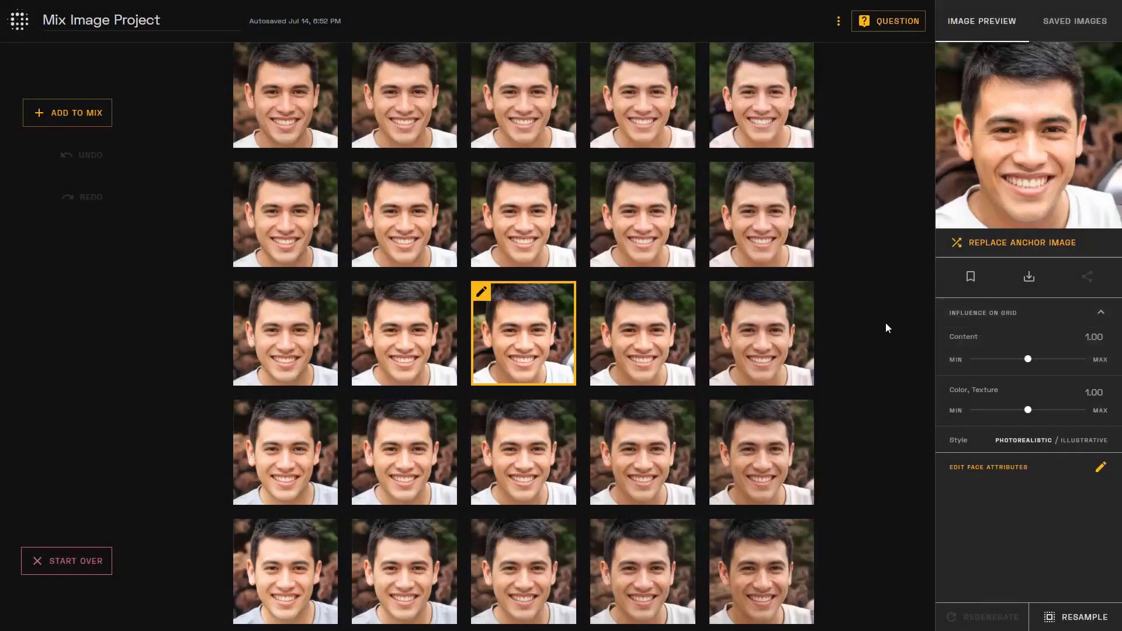
Step: Drop the anchor's Content and Color/Texture influence sliders to 0
{"action": "left_click_drag", "start_coordinate": [1028, 359], "coordinate": [969, 360]}
{"action": "left_click", "coordinate": [981, 616]}
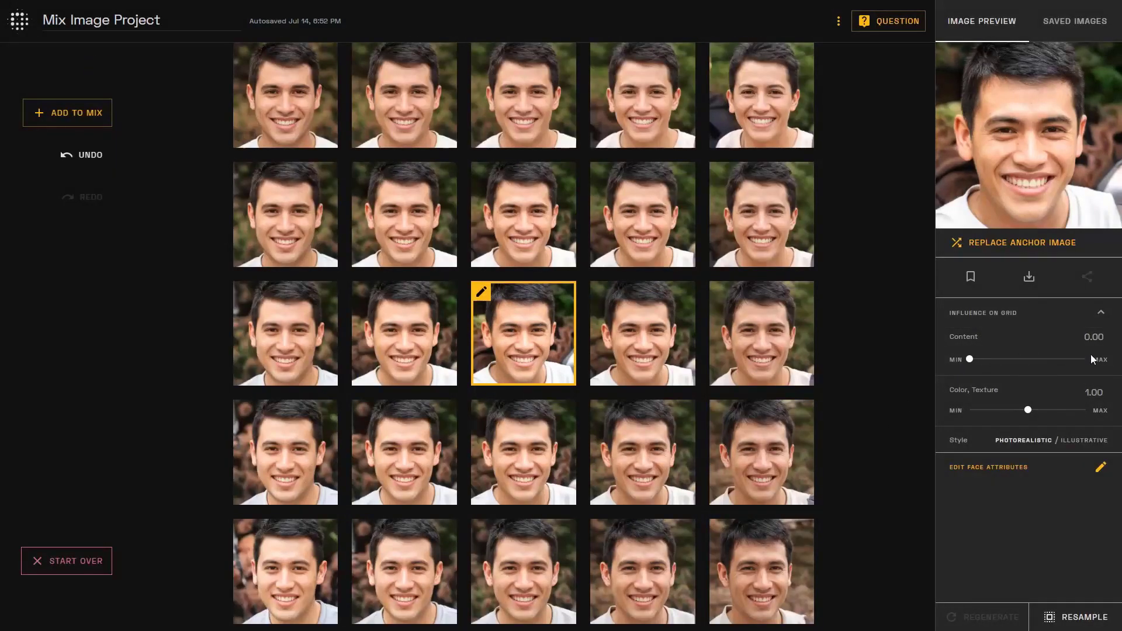
{"action": "left_click_drag", "start_coordinate": [1027, 410], "coordinate": [970, 409]}
Step: Regenerate the face grid and add the orange-shirted row-3 face as an anchor
{"action": "left_click", "coordinate": [982, 617]}
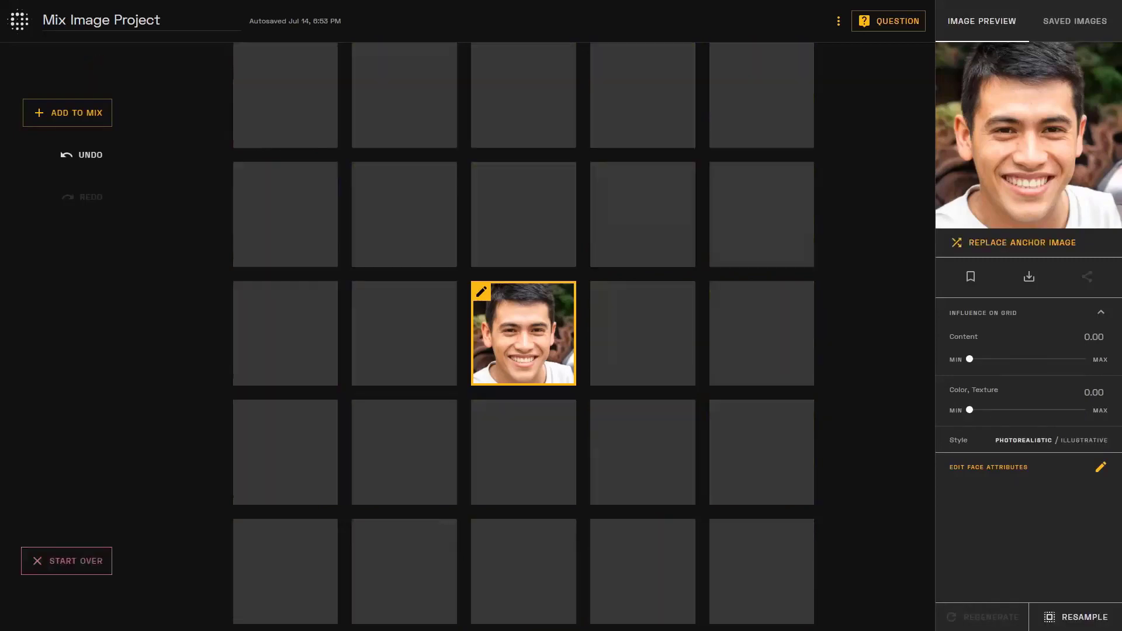
{"action": "left_click", "coordinate": [764, 355]}
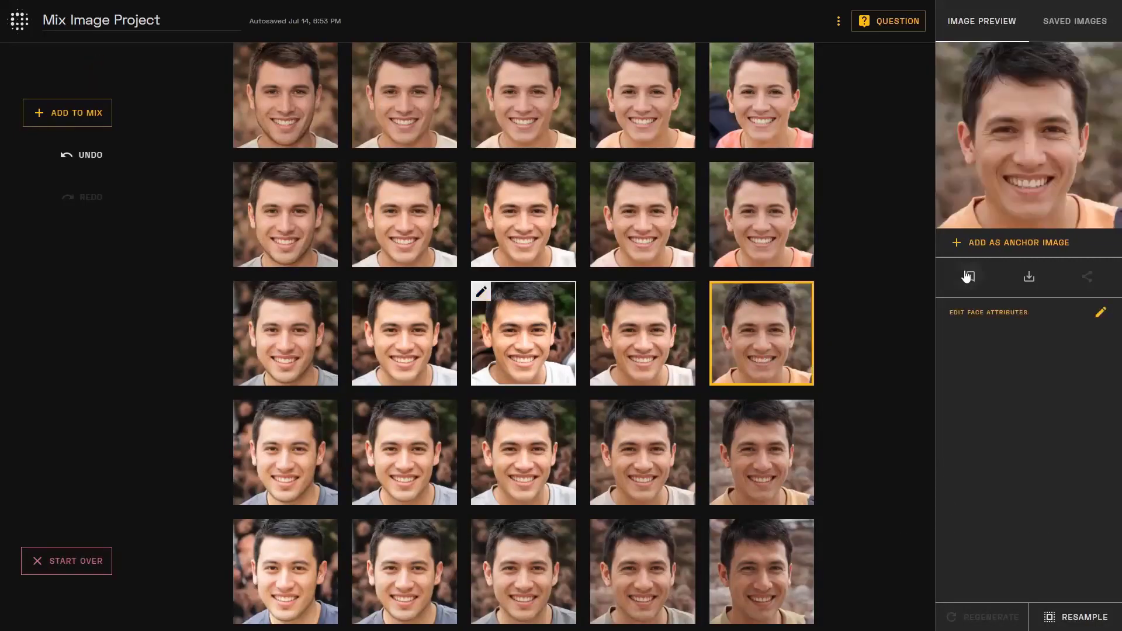
{"action": "left_click", "coordinate": [968, 243]}
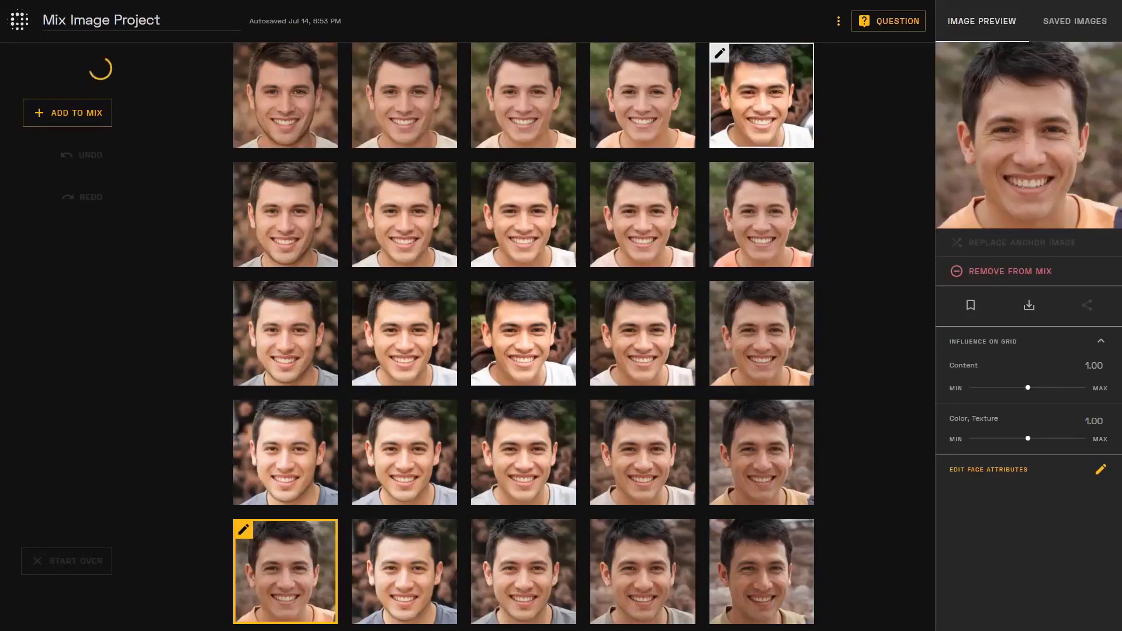